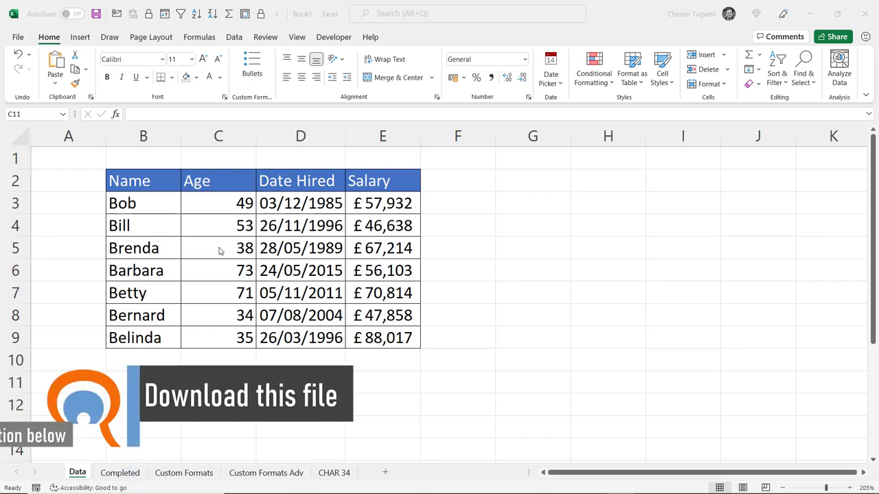
Select the name cells B3:B9 and check the finished example on the Completed sheet, returning to the Data sheet
{"action": "left_click_drag", "start_coordinate": [154, 203], "coordinate": [158, 338]}
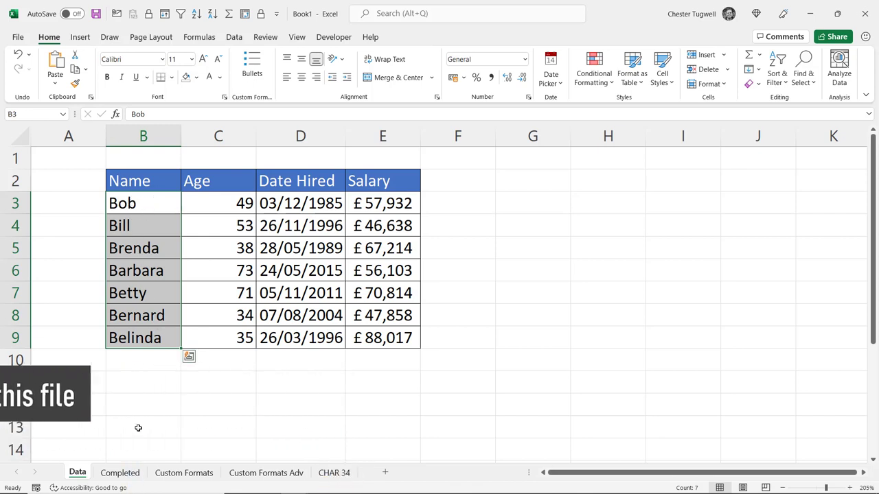
{"action": "left_click", "coordinate": [129, 476]}
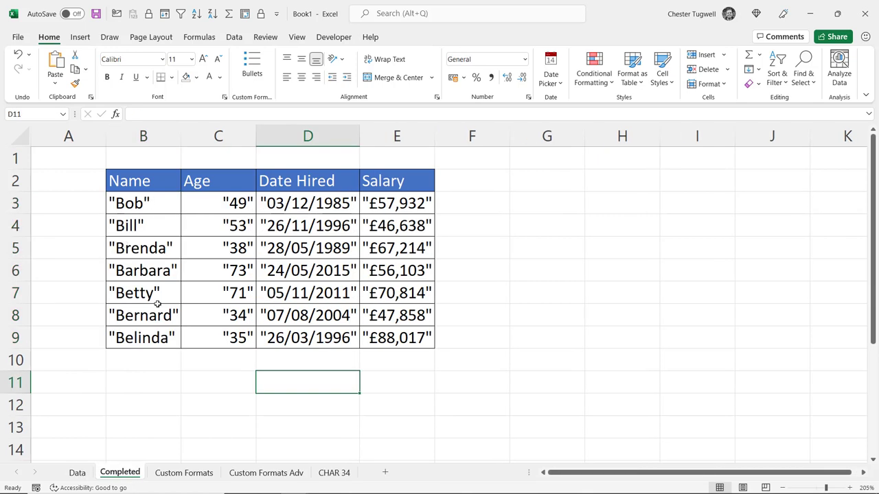
{"action": "left_click", "coordinate": [76, 473]}
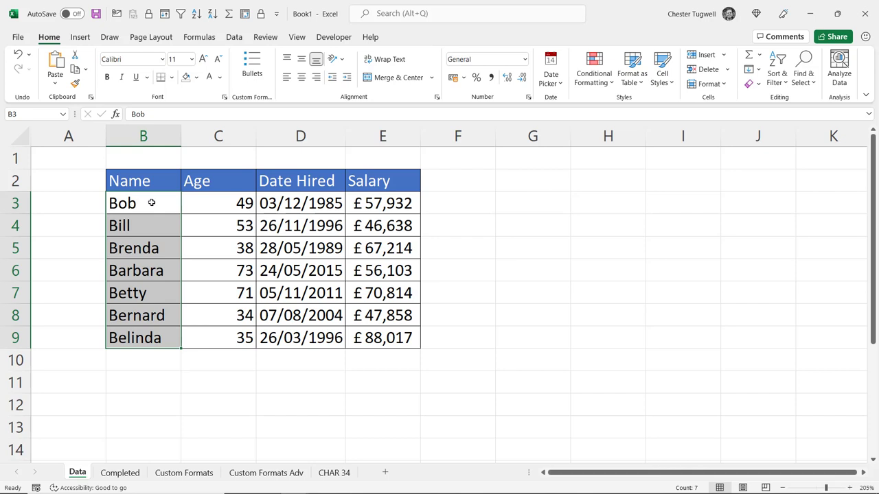
Apply the custom number format \"@\" to the names in B3:B9 to enclose them in double quotes
{"action": "right_click", "coordinate": [152, 203]}
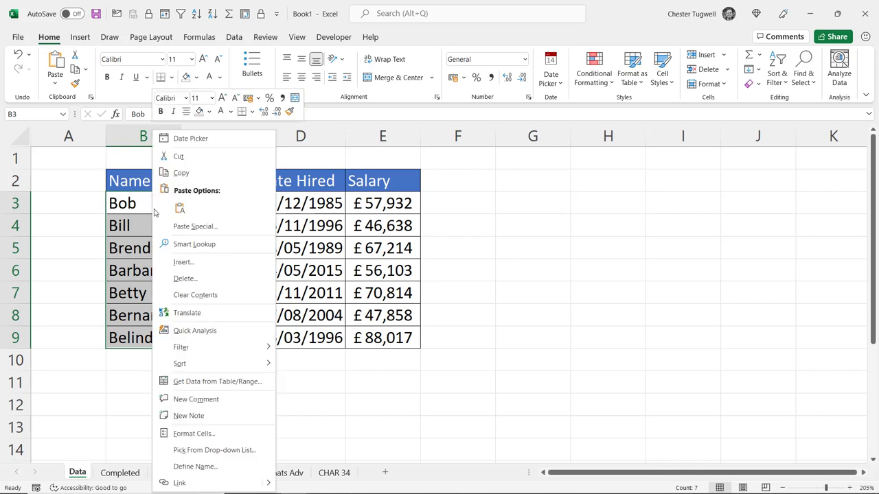
{"action": "key", "text": "Escape"}
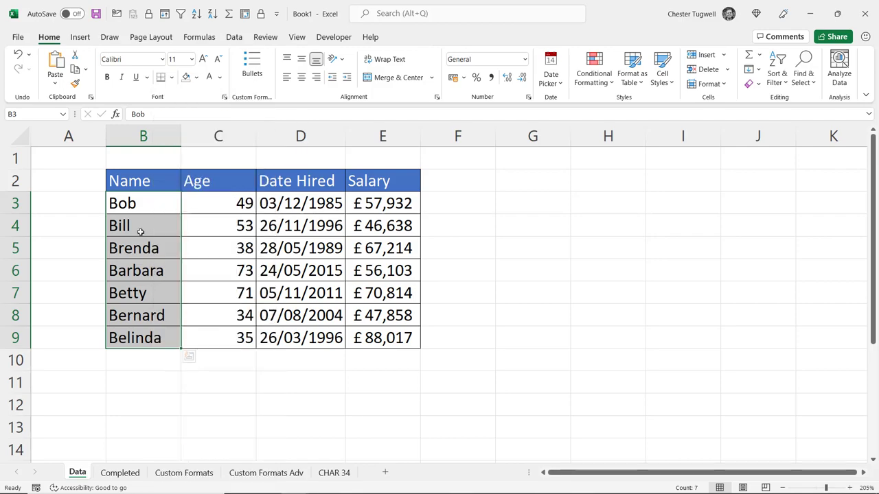
{"action": "key", "text": "ctrl+1"}
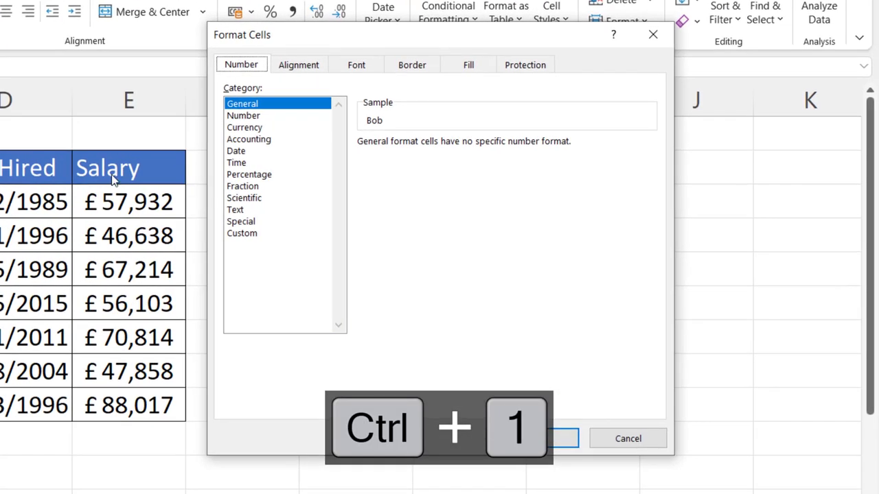
{"action": "left_click", "coordinate": [239, 236]}
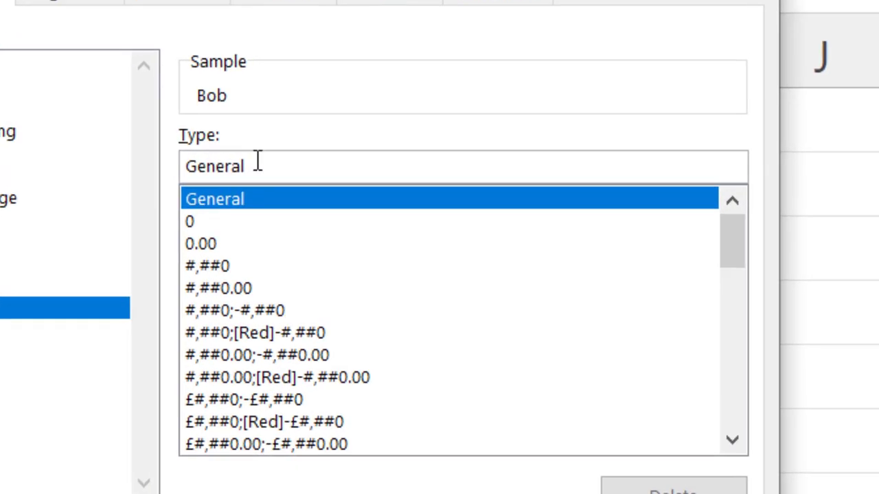
{"action": "left_click_drag", "start_coordinate": [396, 157], "coordinate": [361, 159]}
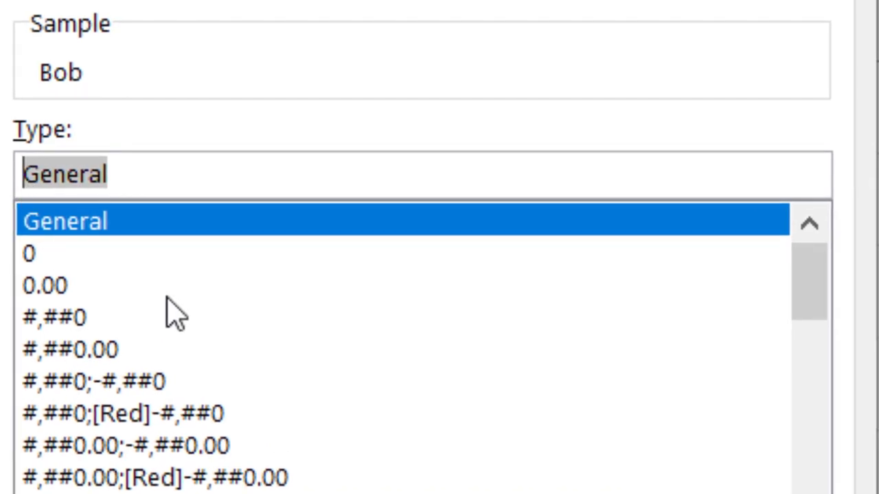
{"action": "type", "text": "\\"}
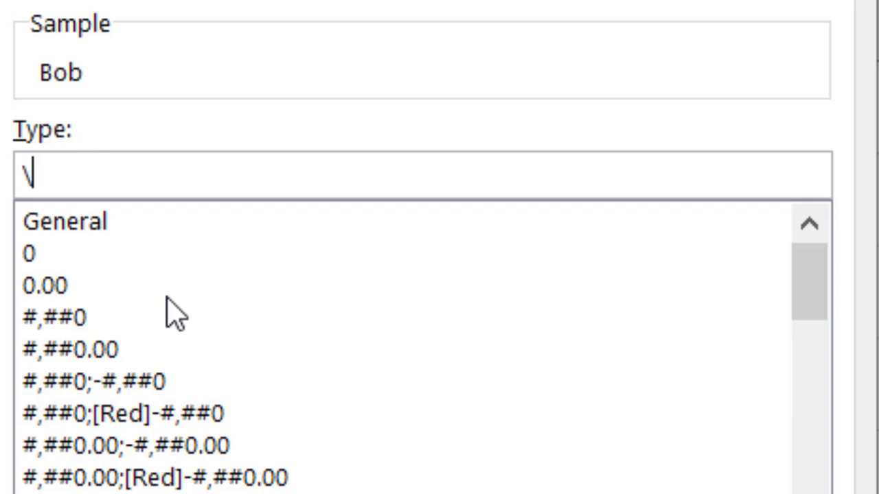
{"action": "type", "text": "\"@"}
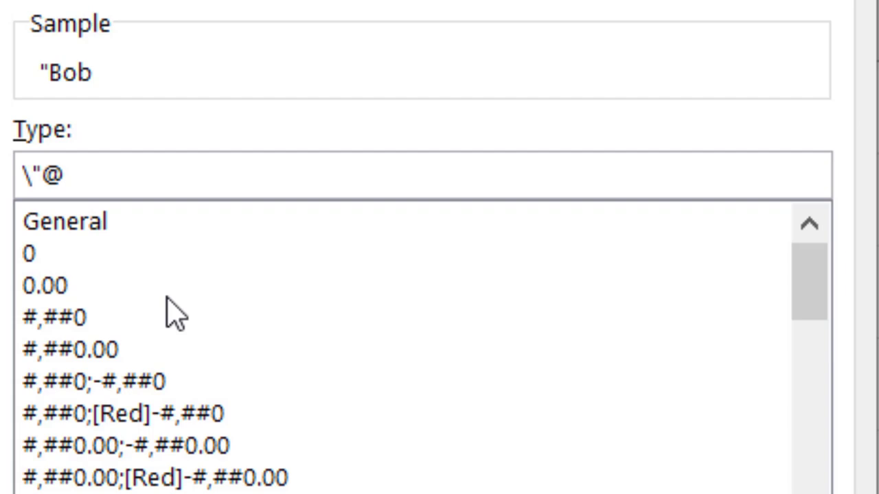
{"action": "type", "text": "\\\""}
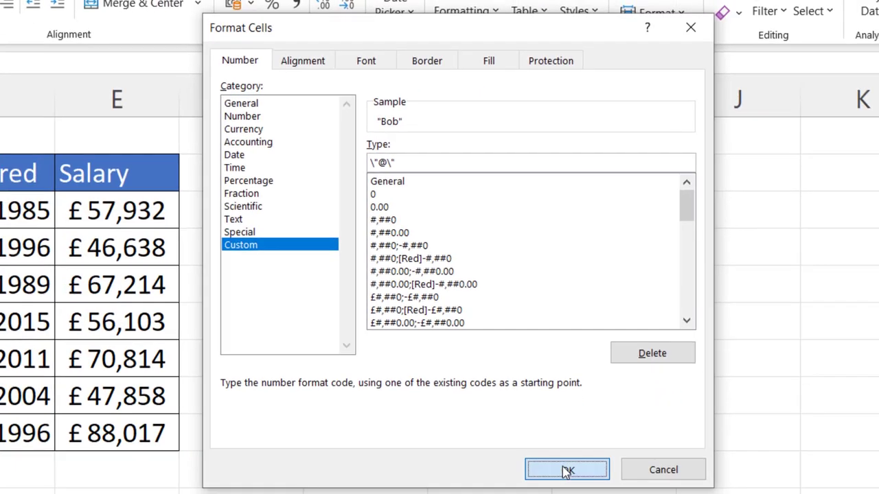
{"action": "left_click", "coordinate": [567, 471]}
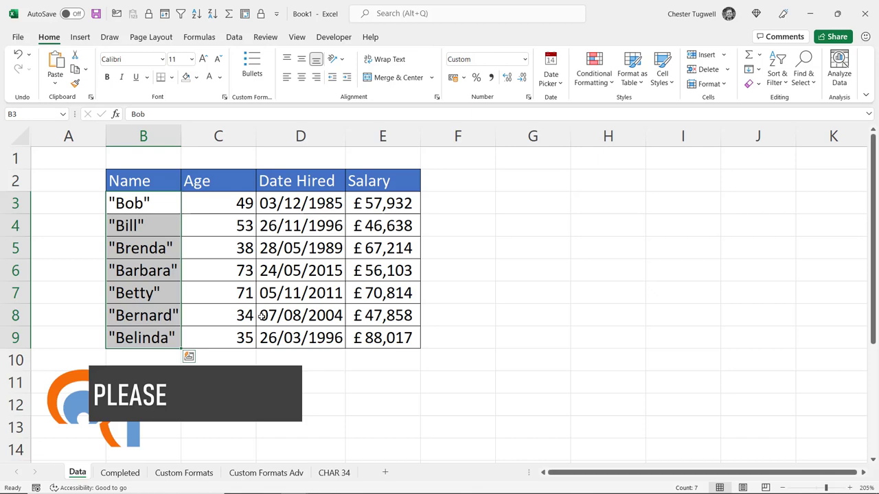
Apply the custom number format \"0\" to the ages in C3:C9 to enclose them in double quotes
{"action": "left_click_drag", "start_coordinate": [239, 204], "coordinate": [238, 338]}
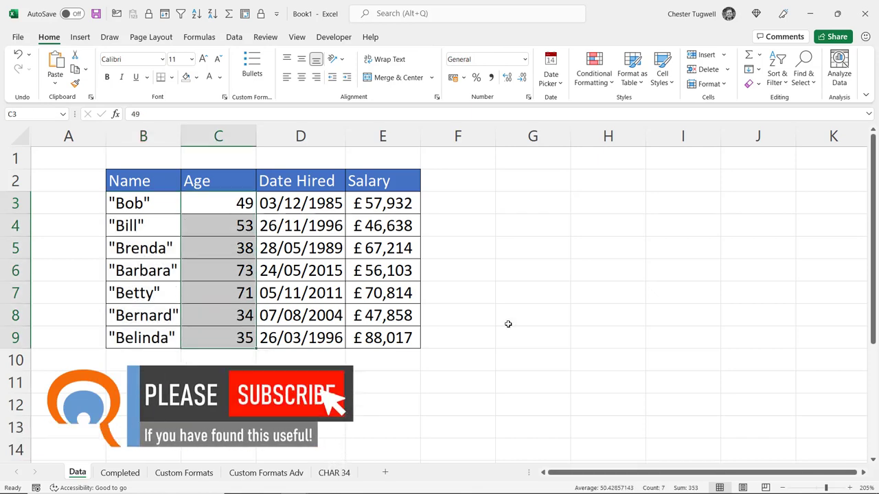
{"action": "key", "text": "ctrl+1"}
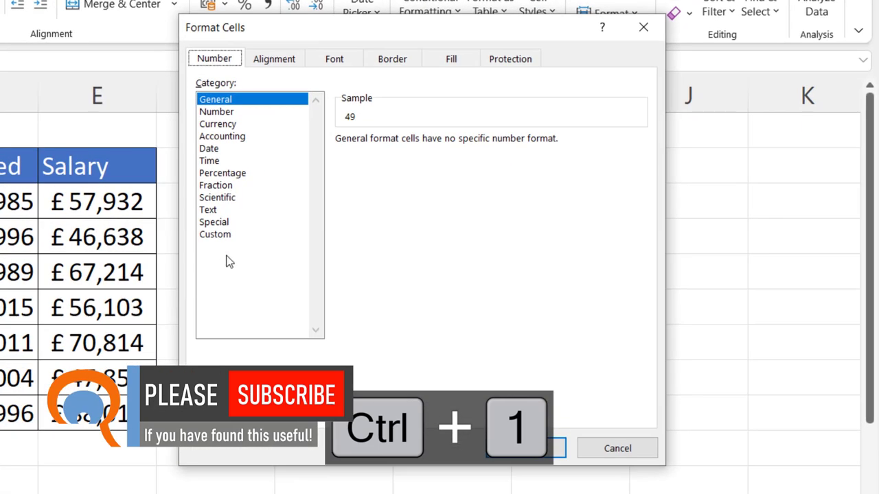
{"action": "left_click", "coordinate": [221, 234]}
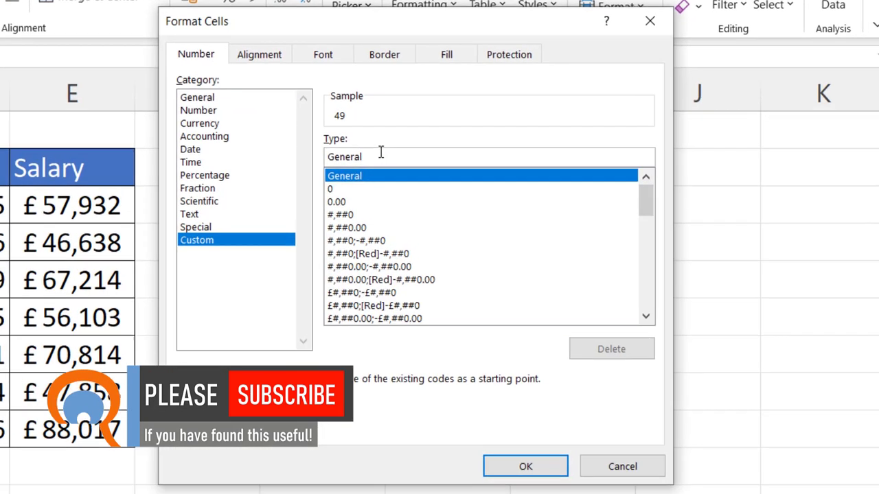
{"action": "left_click_drag", "start_coordinate": [372, 152], "coordinate": [334, 162]}
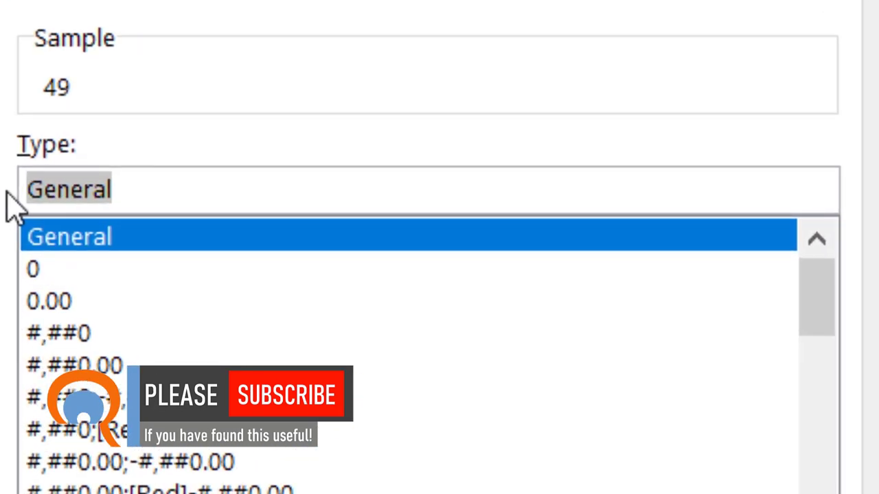
{"action": "key", "text": "BackSpace"}
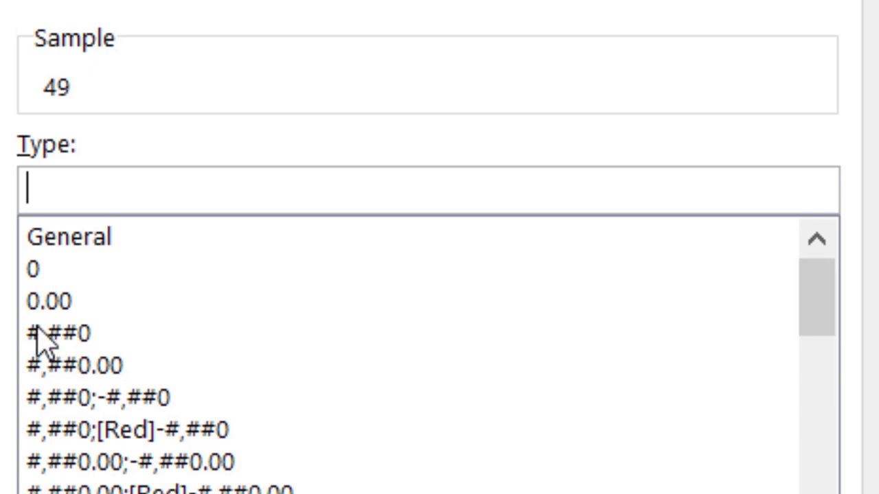
{"action": "left_click", "coordinate": [34, 271]}
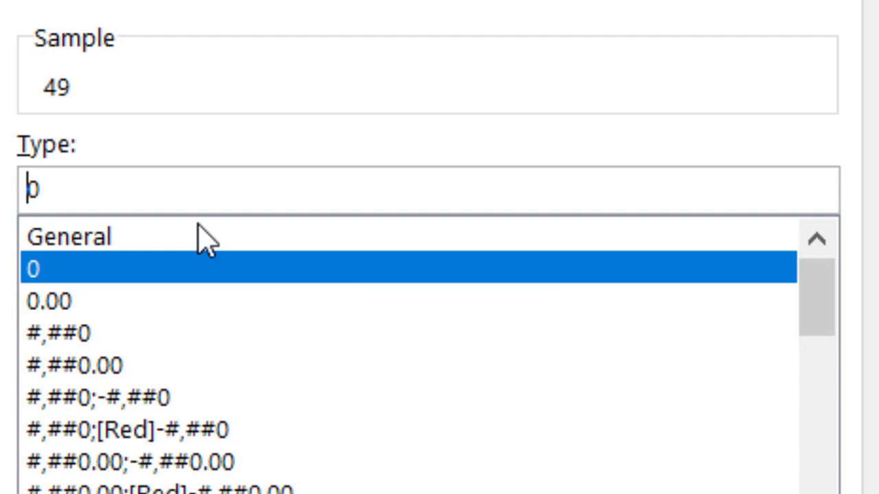
{"action": "type", "text": "\\"}
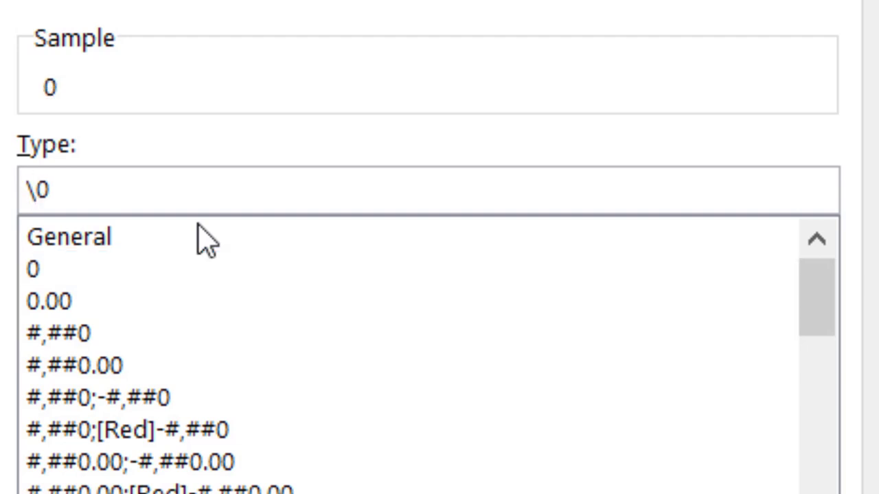
{"action": "type", "text": "\""}
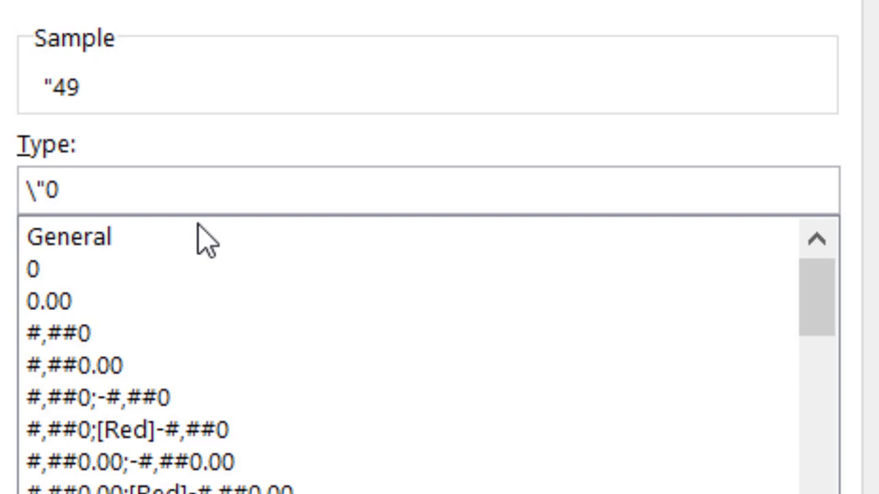
{"action": "left_click", "coordinate": [131, 192]}
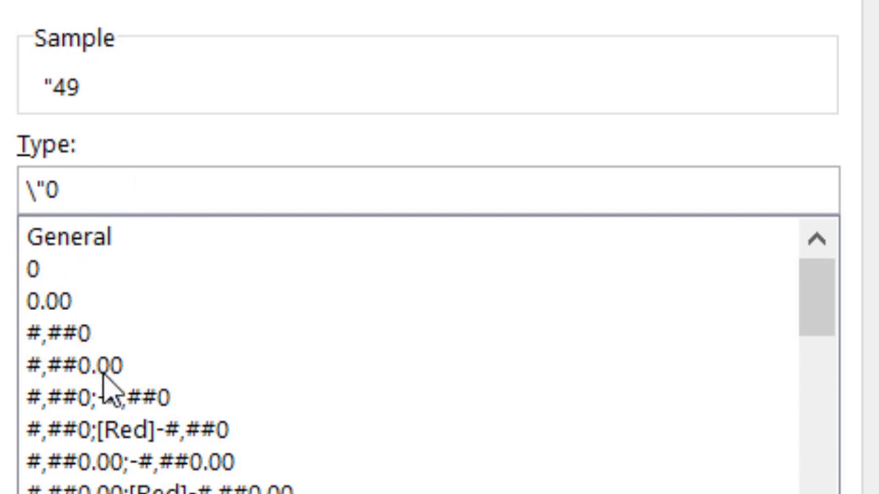
{"action": "type", "text": "\\"}
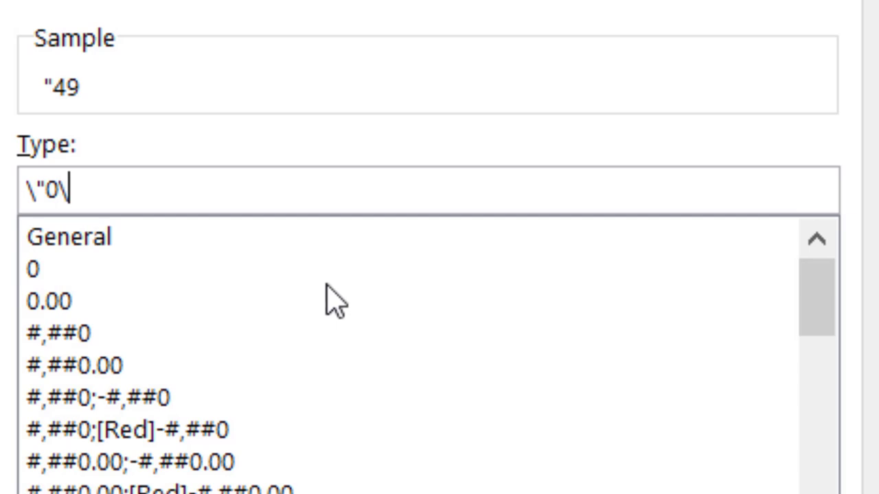
{"action": "type", "text": "\""}
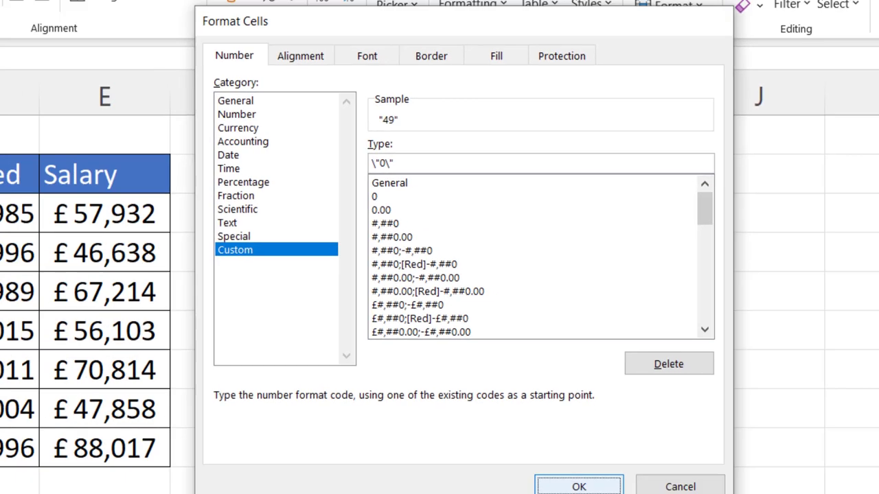
{"action": "left_click", "coordinate": [576, 482]}
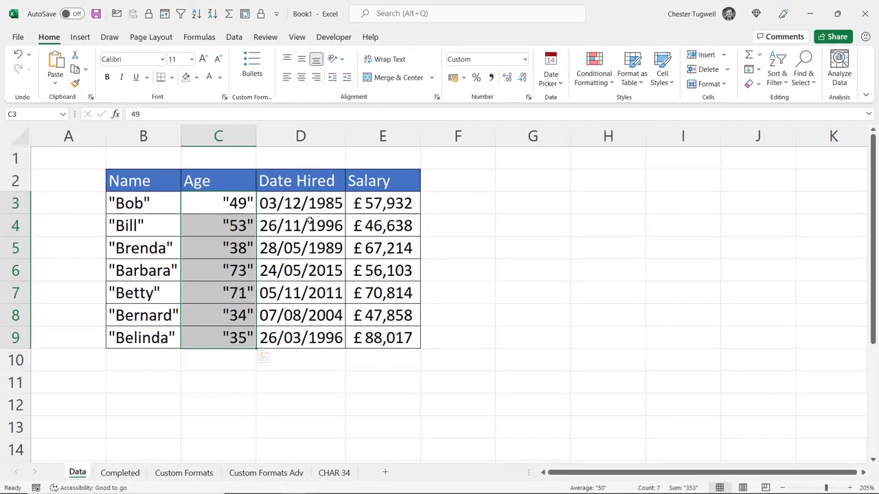
Apply the custom number format \"dd/mm/yyyy\" to the hire dates in D3:D9 to enclose them in double quotes
{"action": "left_click_drag", "start_coordinate": [313, 202], "coordinate": [313, 338]}
{"action": "key", "text": "ctrl+1"}
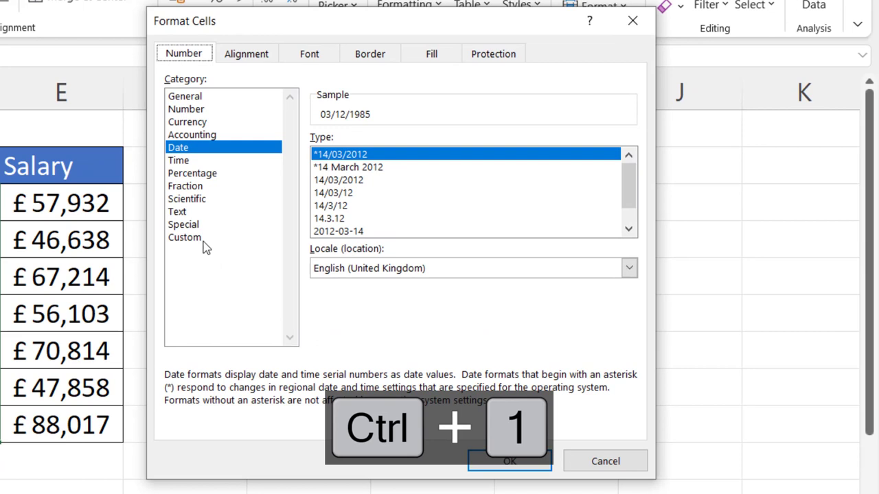
{"action": "left_click", "coordinate": [199, 238]}
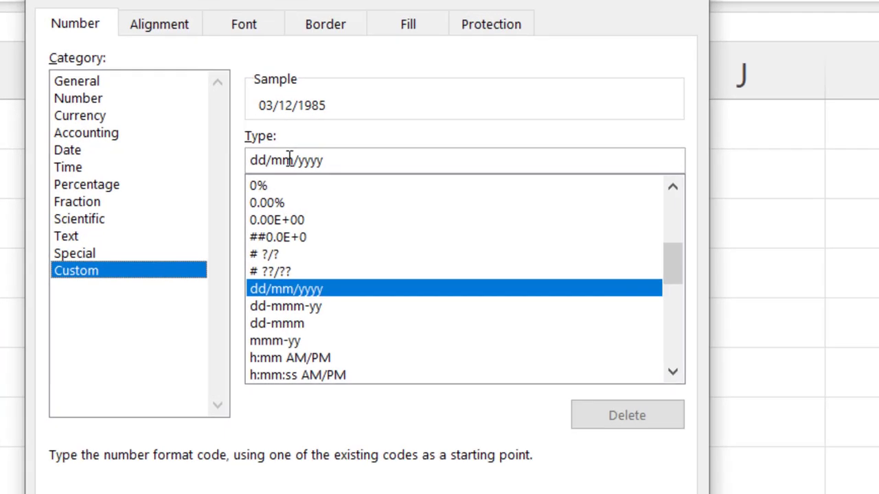
{"action": "left_click", "coordinate": [316, 158]}
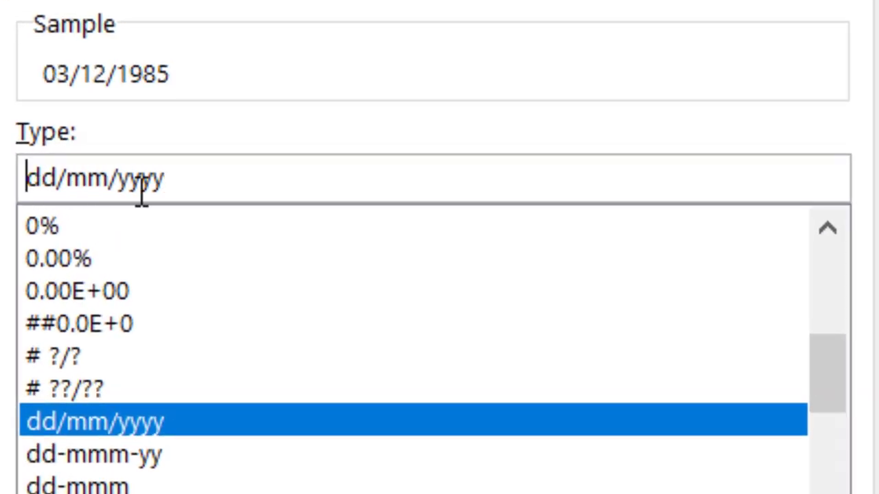
{"action": "type", "text": "\\"}
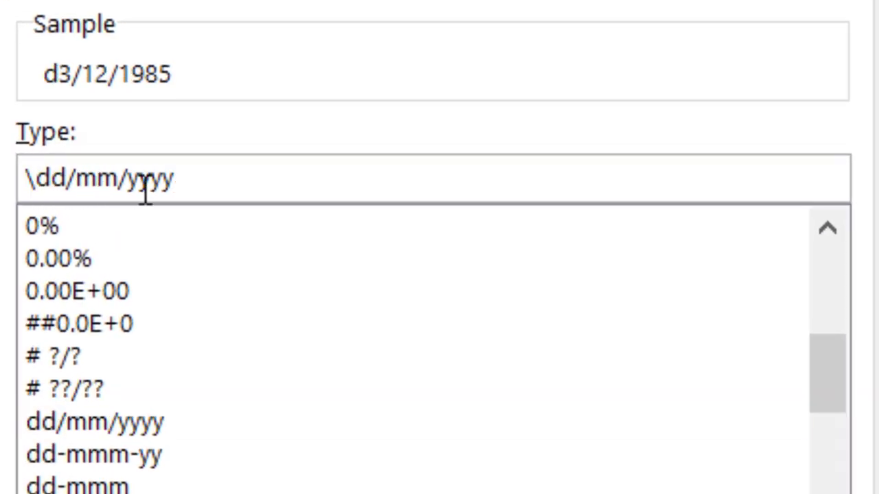
{"action": "type", "text": "\""}
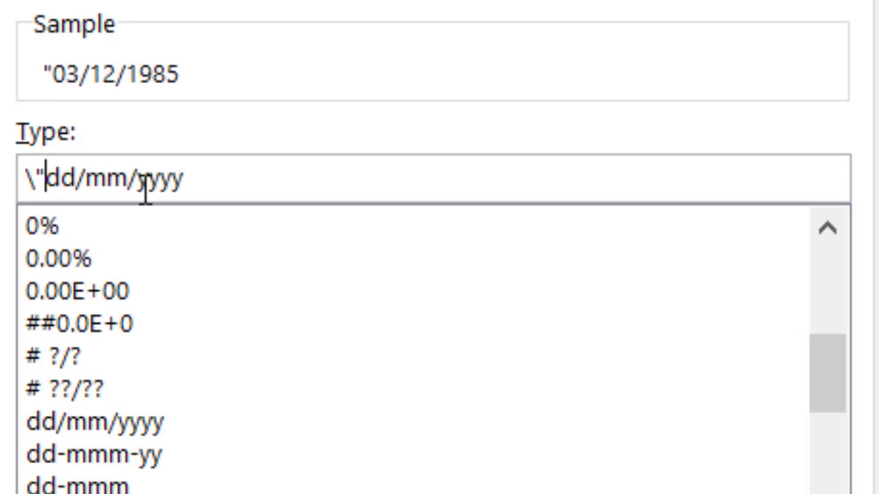
{"action": "left_click", "coordinate": [234, 169]}
{"action": "type", "text": "\\\""}
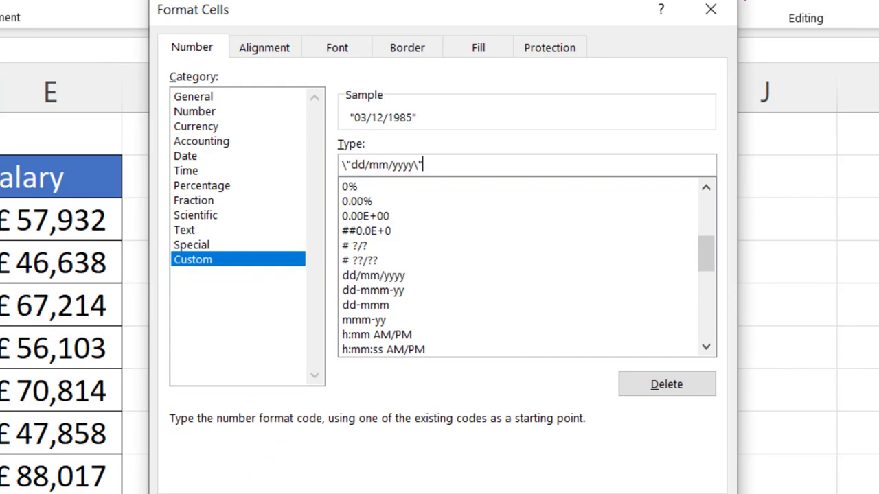
{"action": "left_click", "coordinate": [563, 457]}
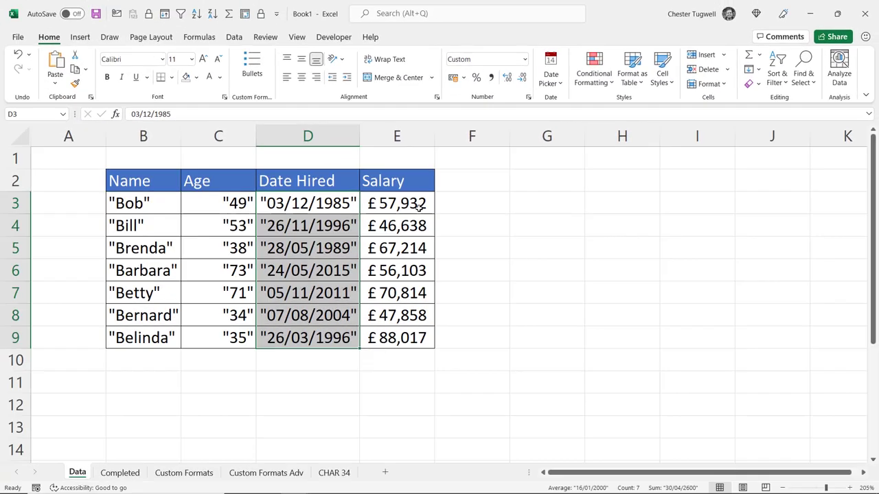
Select the salaries in E3:E9 and choose the custom number format £#,##0;[Red]-£#,##0 as the starting code
{"action": "left_click_drag", "start_coordinate": [419, 208], "coordinate": [419, 339]}
{"action": "key", "text": "ctrl+1"}
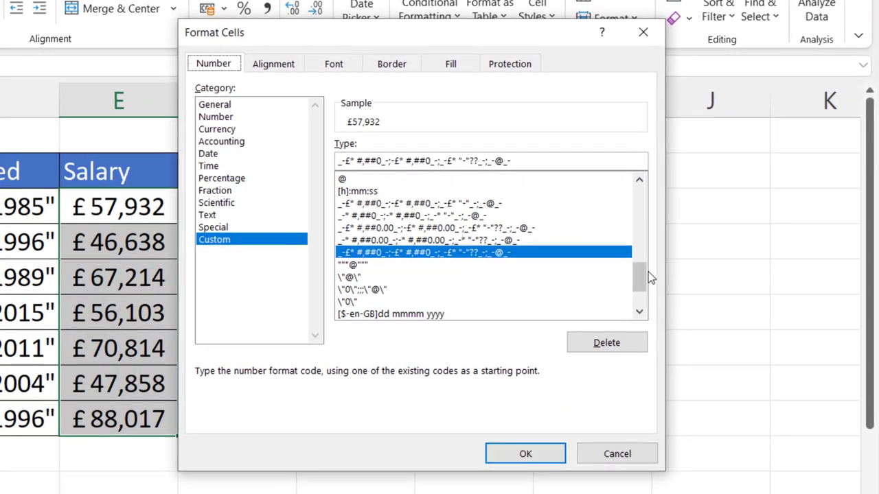
{"action": "left_click_drag", "start_coordinate": [639, 278], "coordinate": [638, 215]}
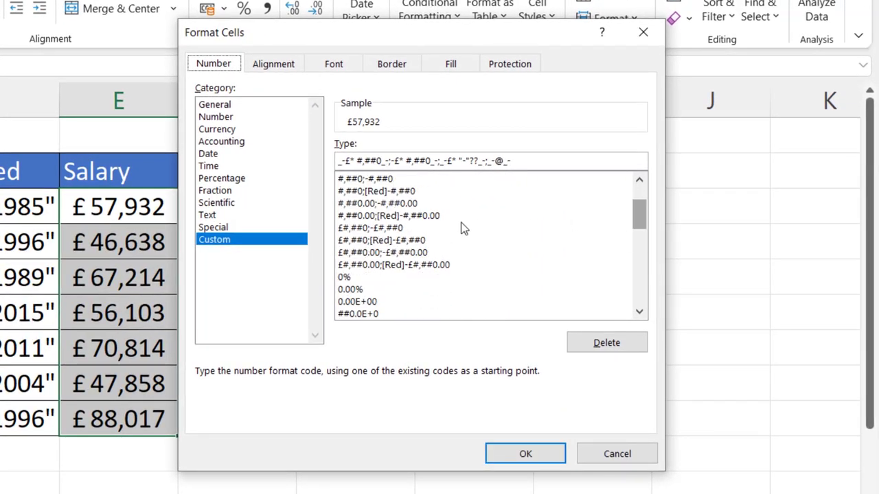
{"action": "left_click", "coordinate": [352, 230]}
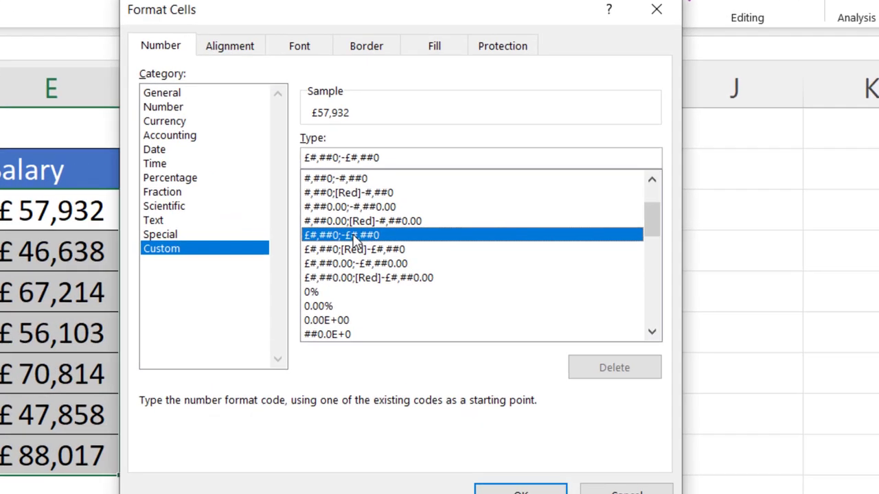
{"action": "left_click", "coordinate": [162, 309]}
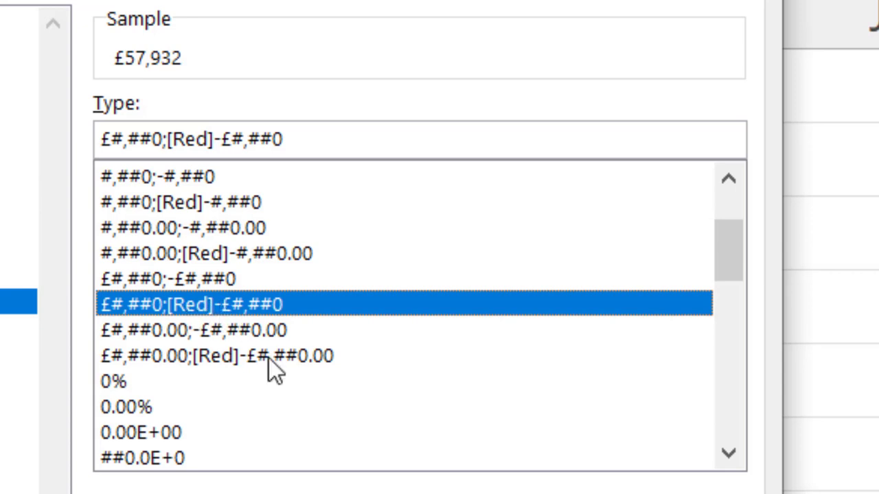
Add escaped double quotes around the positive and negative sections, giving \"£#,##0\";[Red]\"-£#,##0\", and apply the format to the salaries
{"action": "left_click", "coordinate": [103, 140]}
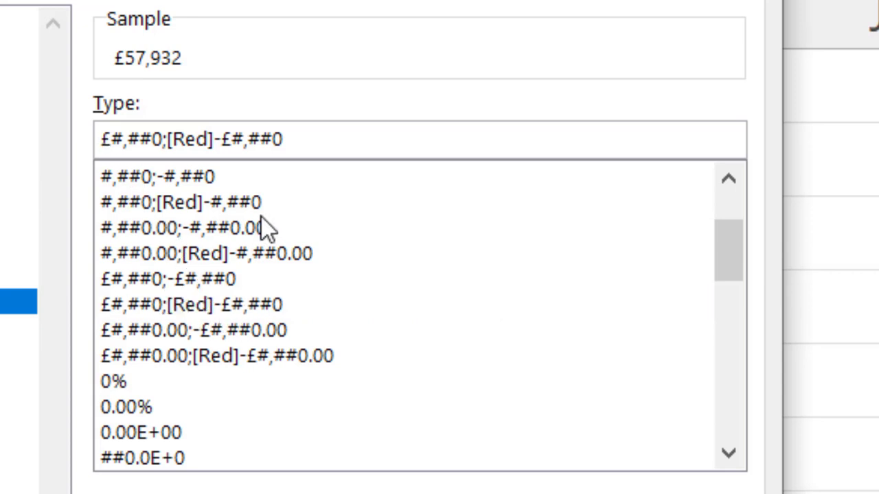
{"action": "type", "text": "\\"}
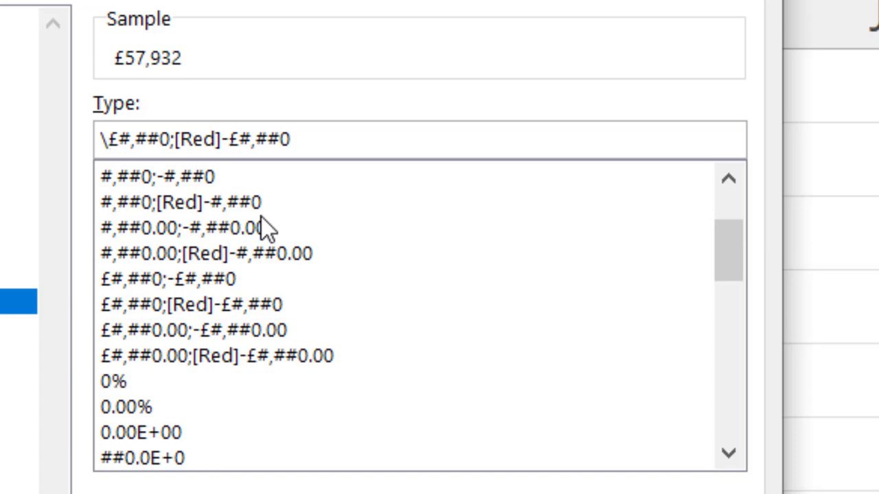
{"action": "type", "text": "\""}
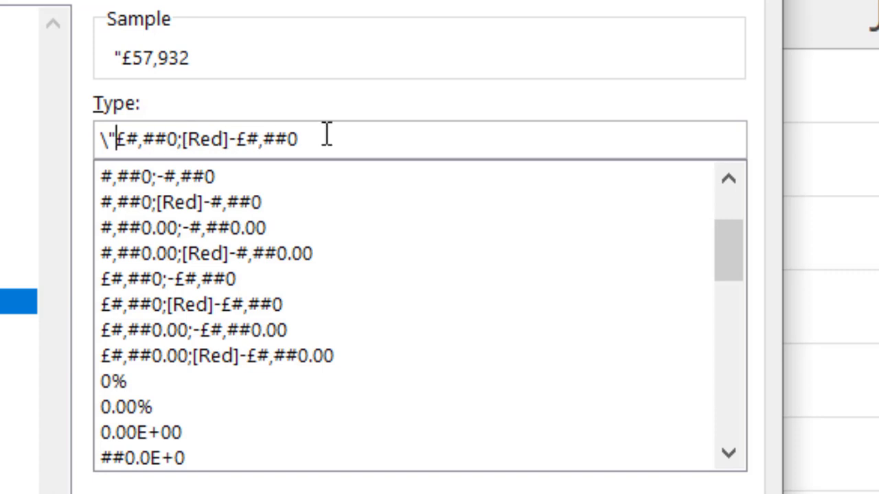
{"action": "left_click", "coordinate": [178, 144]}
{"action": "left_click", "coordinate": [310, 140]}
{"action": "type", "text": "\\\""}
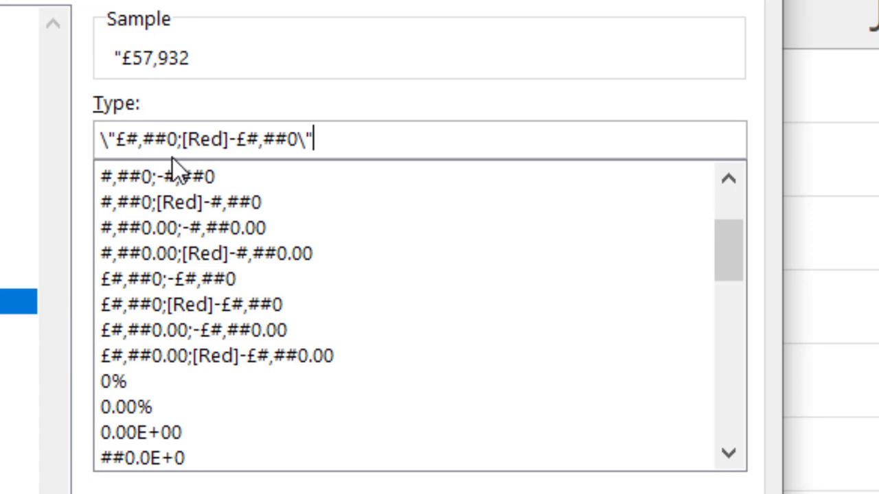
{"action": "left_click", "coordinate": [176, 139]}
{"action": "type", "text": "\\\""}
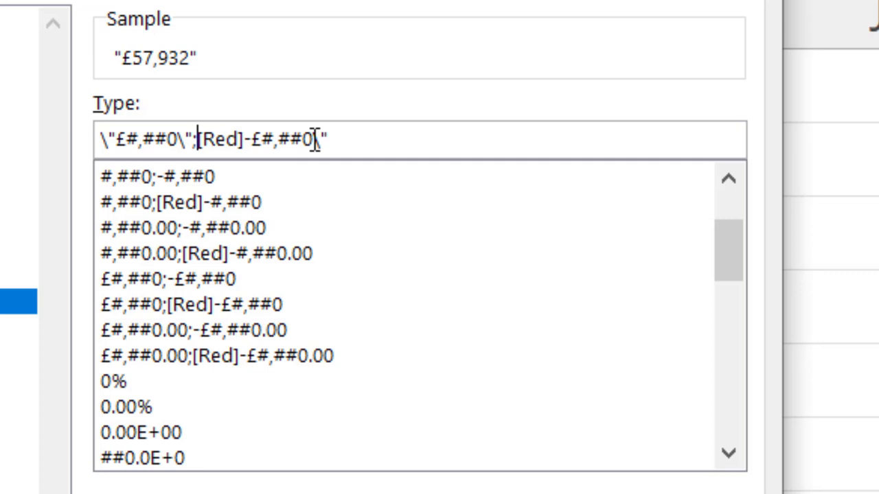
{"action": "left_click", "coordinate": [244, 140]}
{"action": "type", "text": "\\\""}
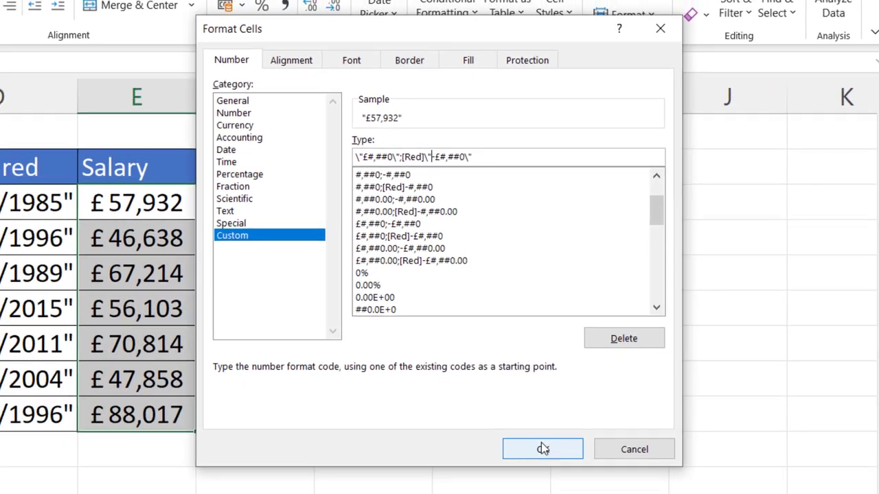
{"action": "left_click", "coordinate": [534, 451]}
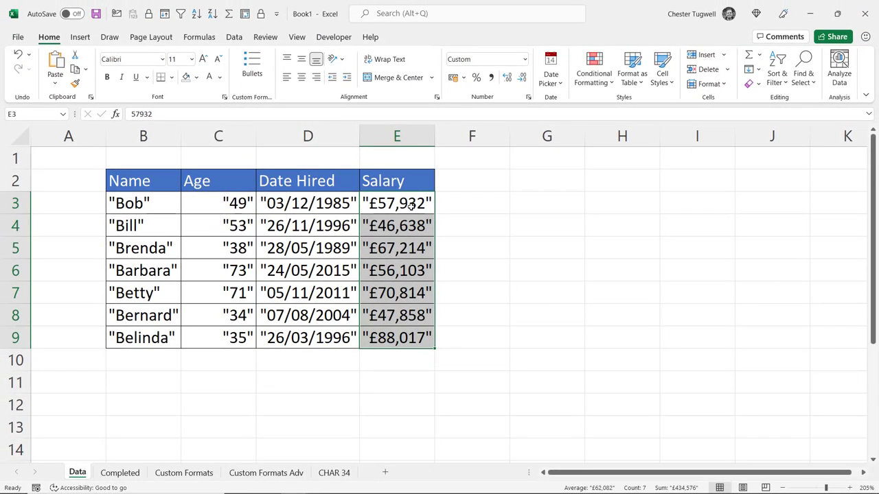
Enter -£5,474 as the salary in E3 to test the negative-number section of the format
{"action": "left_click", "coordinate": [370, 206]}
{"action": "type", "text": "-"}
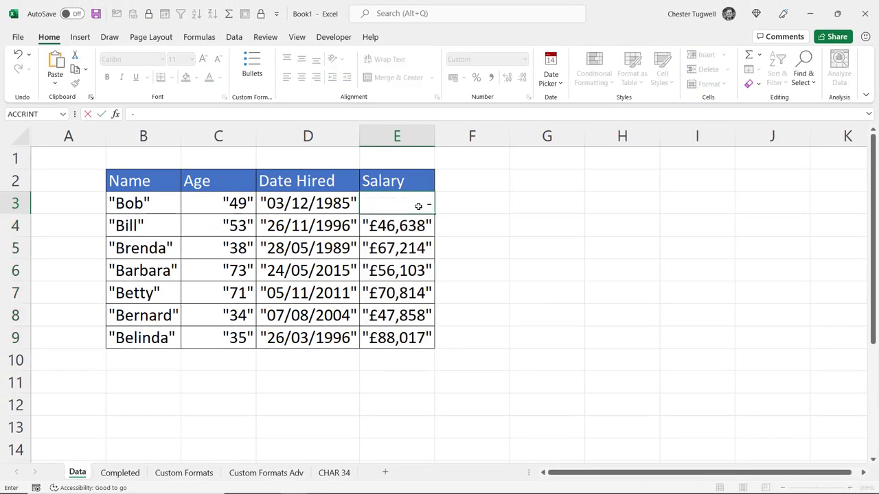
{"action": "type", "text": "£5,474"}
{"action": "key", "text": "Return"}
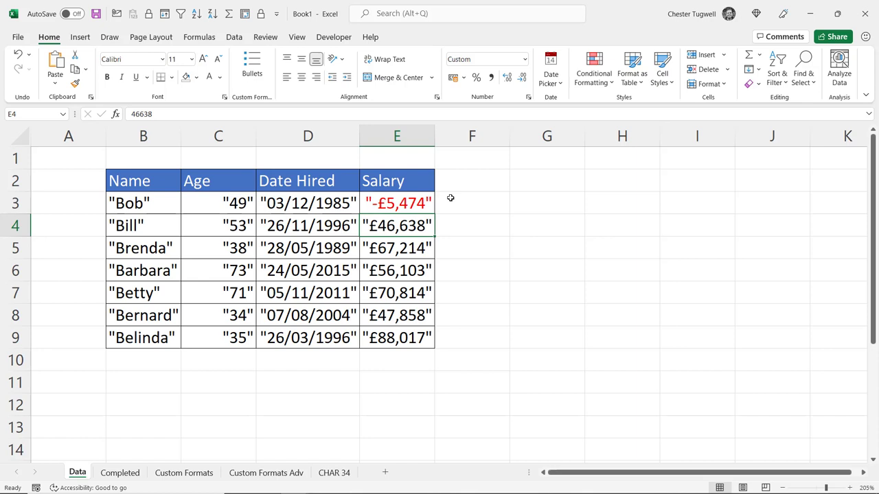
{"action": "key", "text": "Up"}
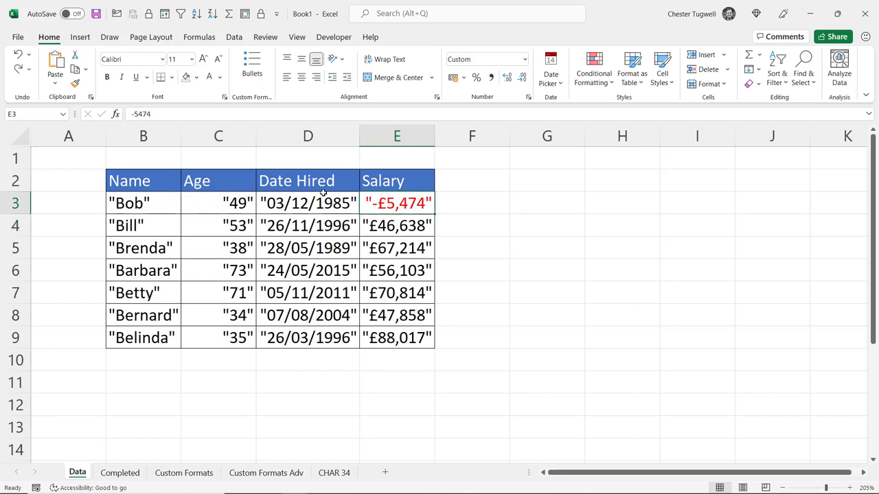
On the Custom Formats sheet, start a custom number format for B3:C9 with the positive-number section \"0\"; in the format code
{"action": "left_click_drag", "start_coordinate": [141, 203], "coordinate": [229, 340]}
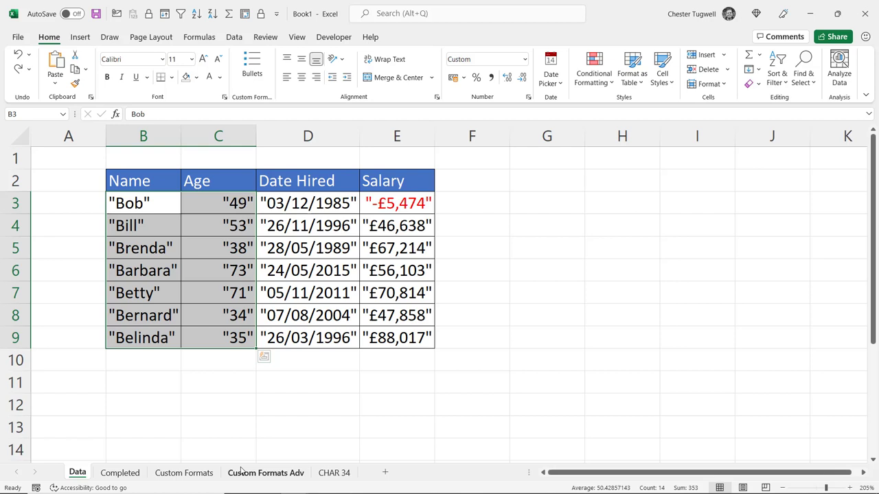
{"action": "left_click", "coordinate": [204, 474]}
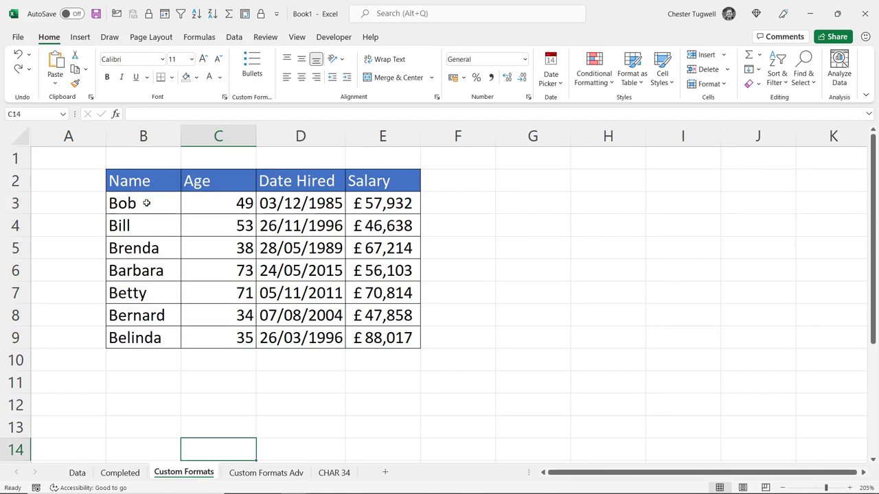
{"action": "left_click_drag", "start_coordinate": [146, 203], "coordinate": [216, 336]}
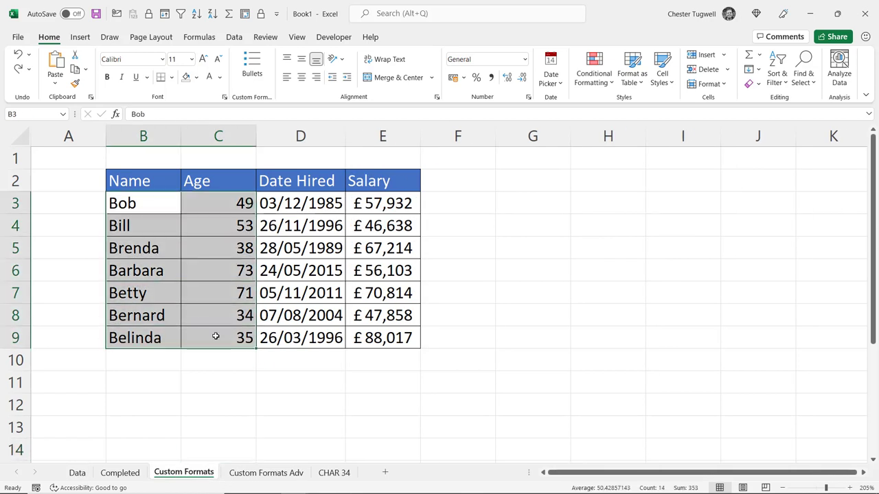
{"action": "key", "text": "ctrl+1"}
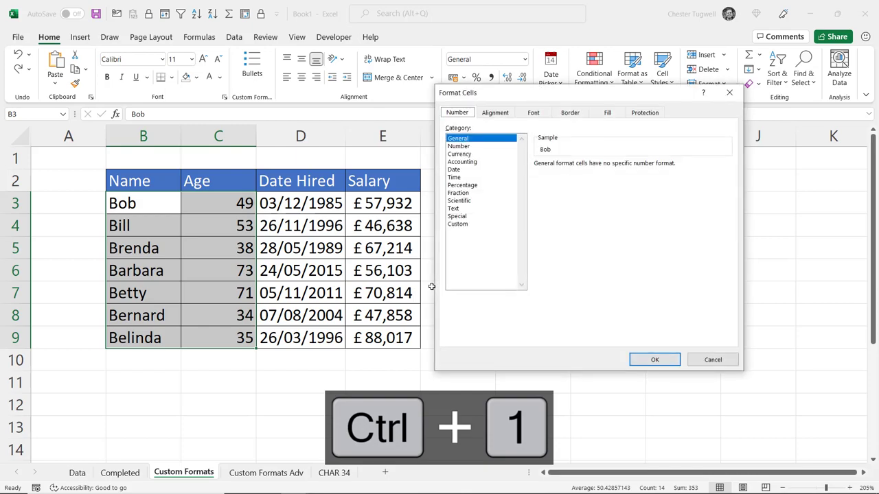
{"action": "left_click", "coordinate": [458, 224]}
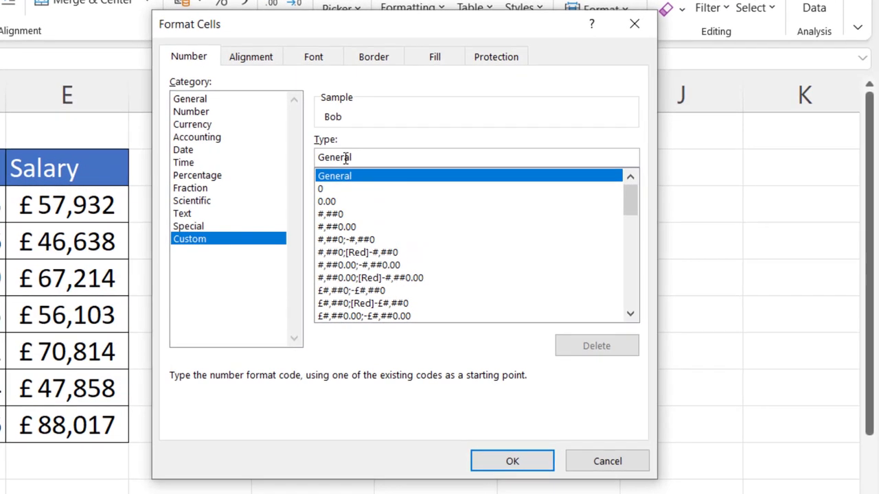
{"action": "double_click", "coordinate": [345, 158]}
{"action": "type", "text": "\\"}
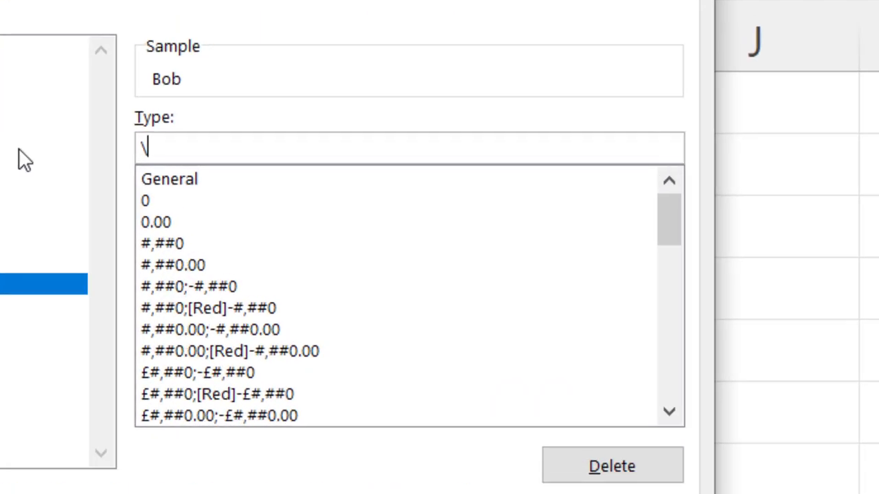
{"action": "type", "text": "\""}
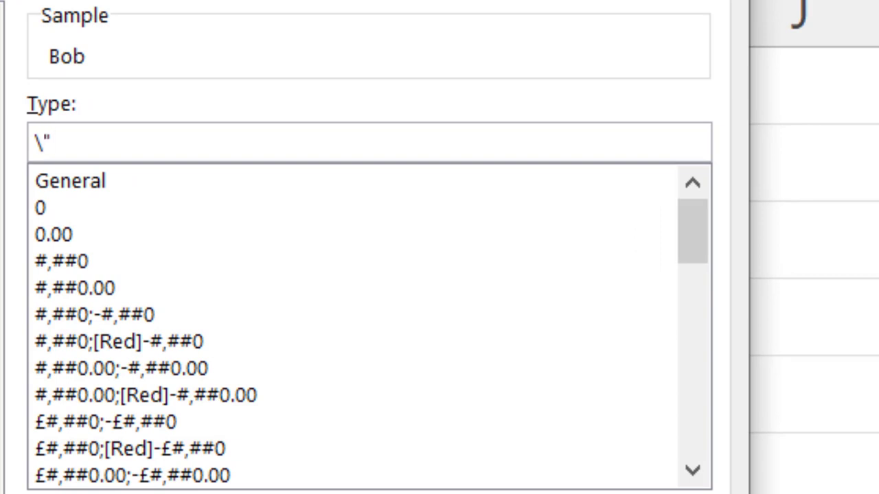
{"action": "type", "text": "0\\\";"}
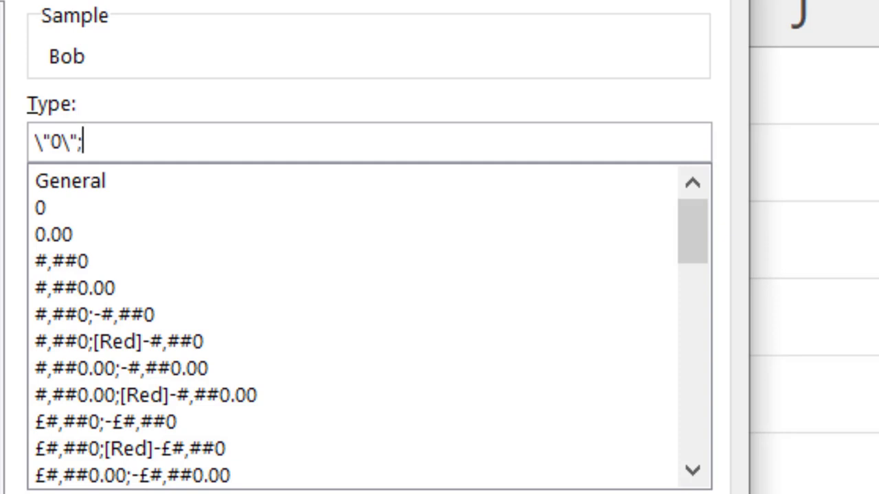
Add the negative-number section [Red]\"-0\" to the custom format code
{"action": "type", "text": "{"}
{"action": "key", "text": "BackSpace"}
{"action": "type", "text": "[Red"}
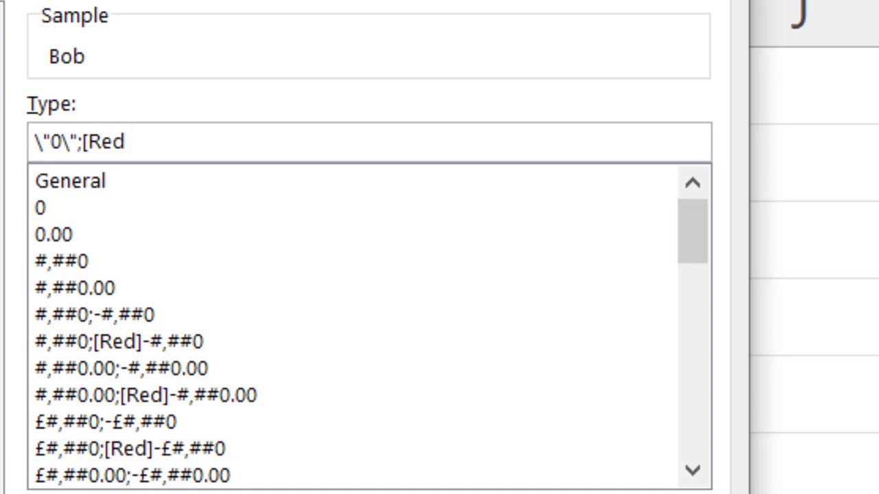
{"action": "type", "text": "]\\\"-0"}
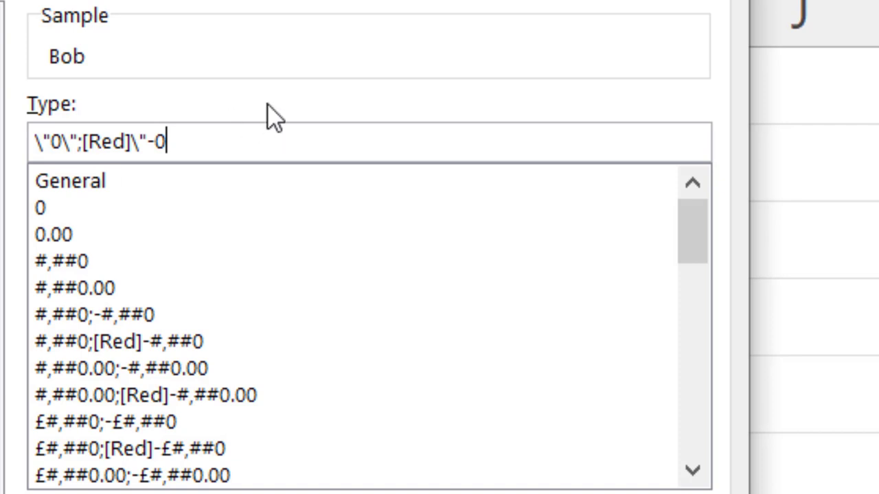
{"action": "type", "text": "\\\""}
{"action": "left_click_drag", "start_coordinate": [81, 143], "coordinate": [28, 142]}
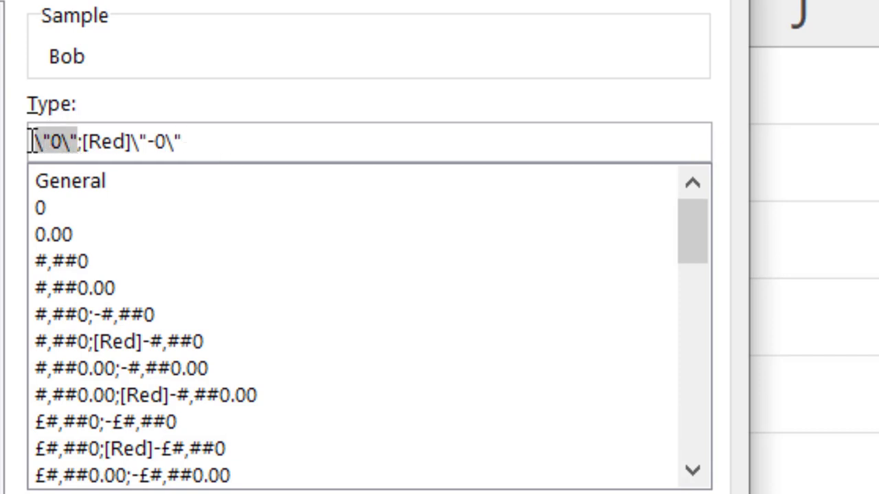
{"action": "left_click_drag", "start_coordinate": [83, 139], "coordinate": [194, 131]}
{"action": "left_click", "coordinate": [205, 142]}
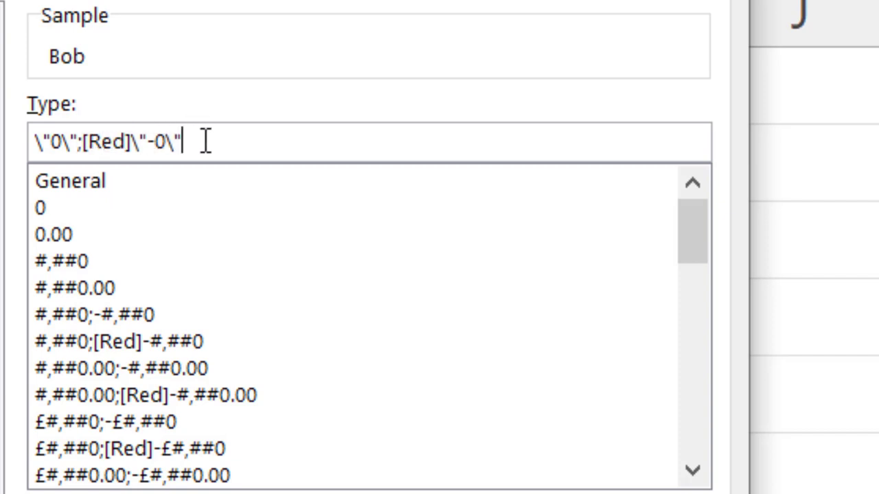
Add the zero section \"-\" to the custom format code, separated by semicolons from its neighbouring sections
{"action": "type", "text": ";"}
{"action": "type", "text": "\\\"-"}
{"action": "type", "text": "\\"}
{"action": "type", "text": "\"-\\\""}
{"action": "left_click", "coordinate": [206, 142]}
{"action": "type", "text": "-\\\""}
{"action": "left_click", "coordinate": [223, 142]}
{"action": "type", "text": ";"}
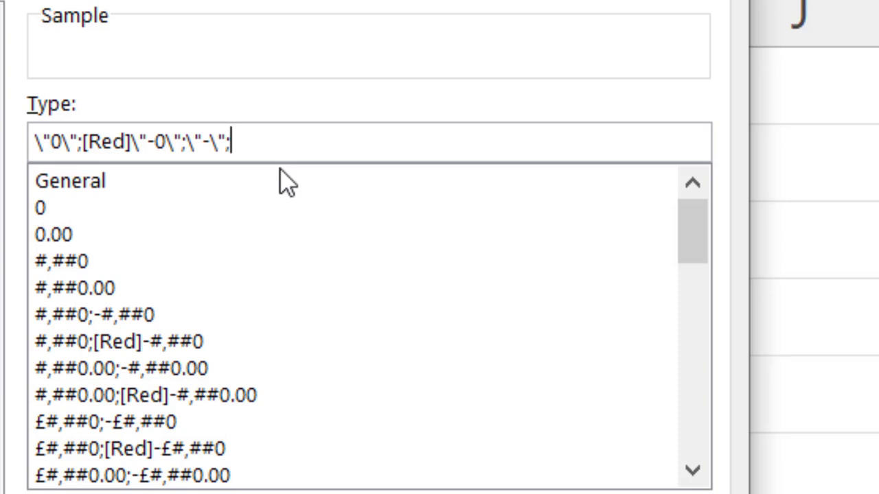
Complete the code with the text section \"@\" and apply the format to the names and ages in B3:C9
{"action": "type", "text": "\\\"@"}
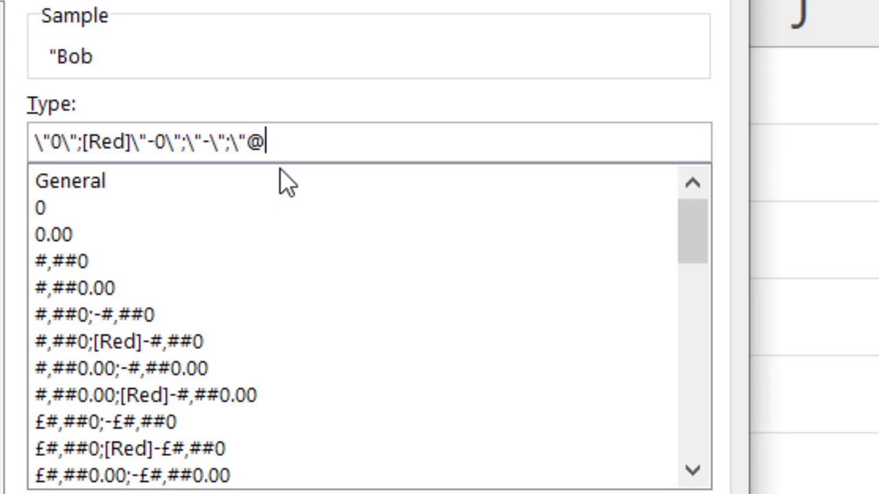
{"action": "type", "text": "\\\""}
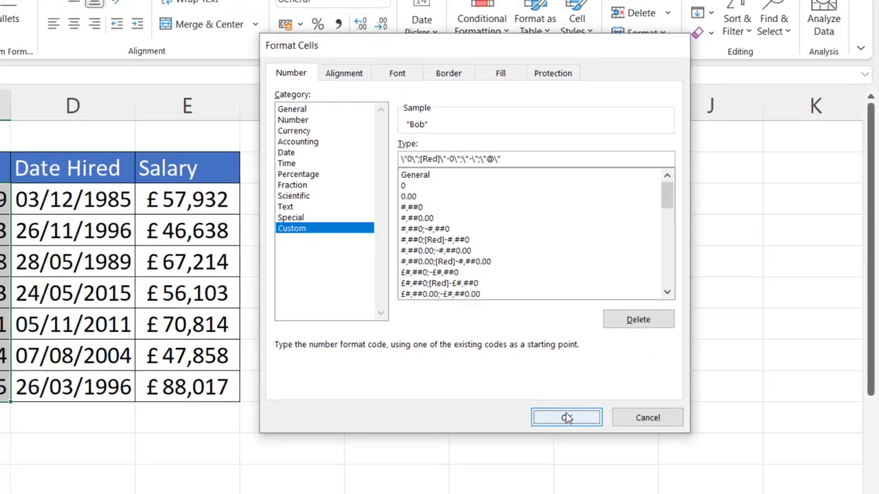
{"action": "left_click", "coordinate": [525, 445]}
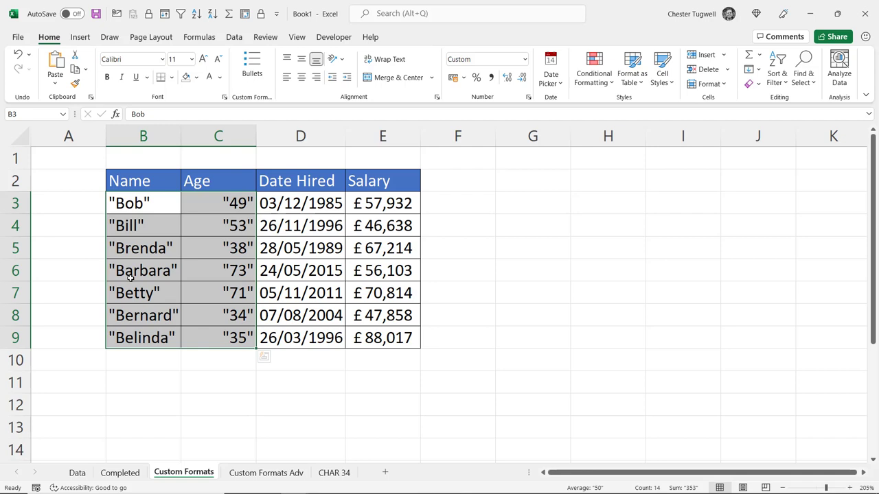
Enter -45 as the age in C3 to test the negative-number section
{"action": "left_click", "coordinate": [234, 203]}
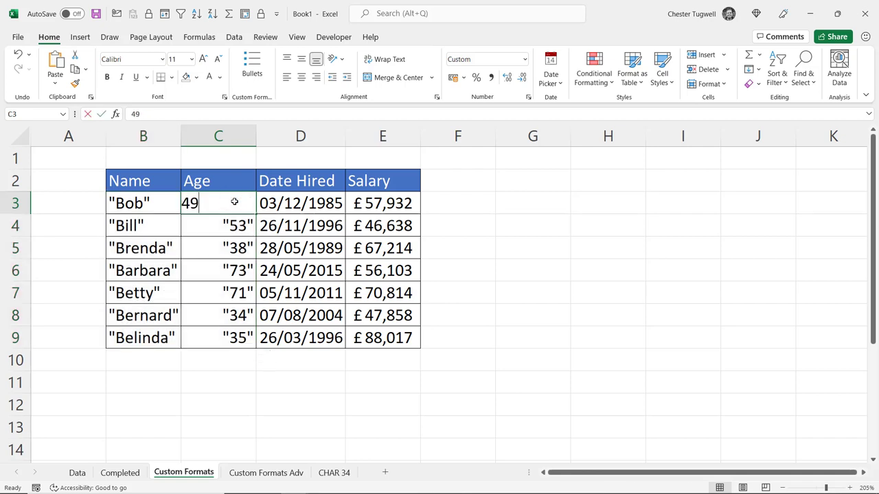
{"action": "type", "text": "-45"}
{"action": "key", "text": "Return"}
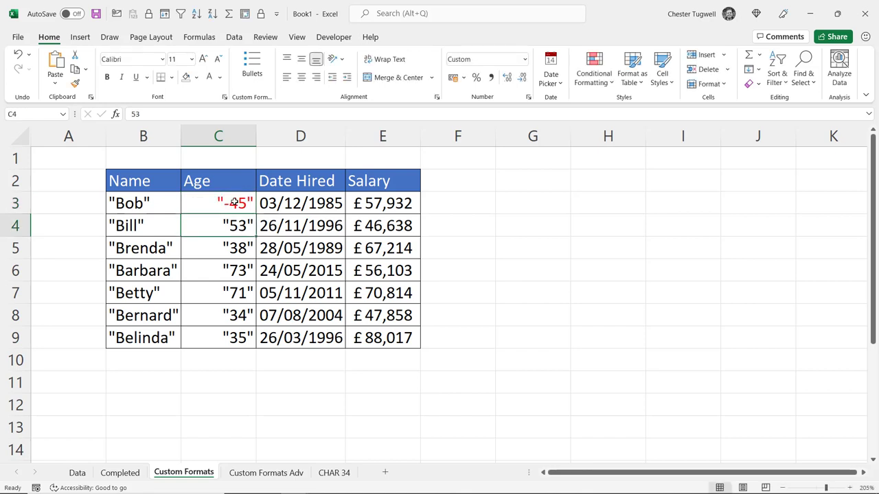
Set the age in C3 to 0 to test the zero section of the custom format
{"action": "left_click", "coordinate": [229, 207]}
{"action": "double_click", "coordinate": [228, 207]}
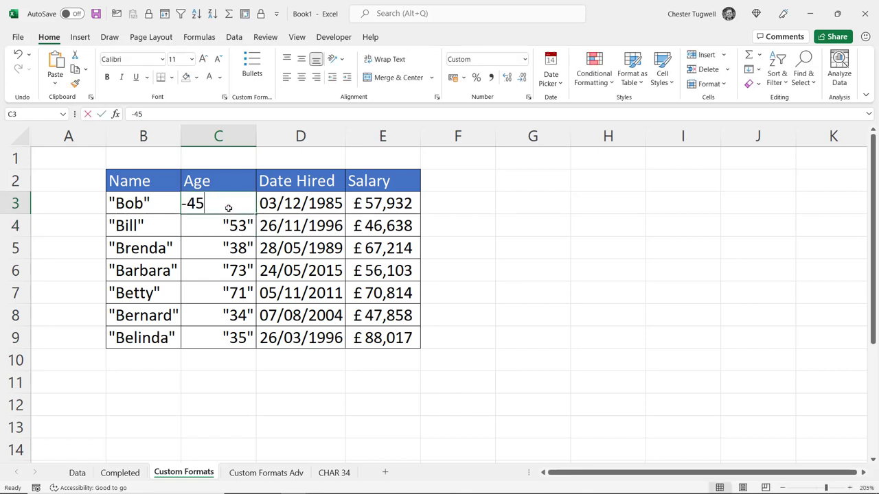
{"action": "key", "text": "BackSpace"}
{"action": "key", "text": "BackSpace"}
{"action": "key", "text": "BackSpace"}
{"action": "type", "text": "0"}
{"action": "key", "text": "Return"}
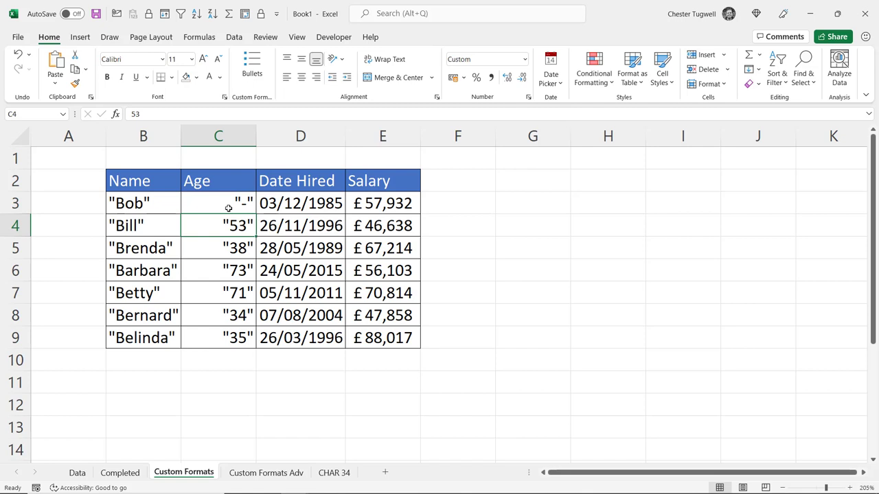
Switch to the CHAR 34 sheet
{"action": "key", "text": "ctrl+Page_Down"}
{"action": "key", "text": "ctrl+Page_Down"}
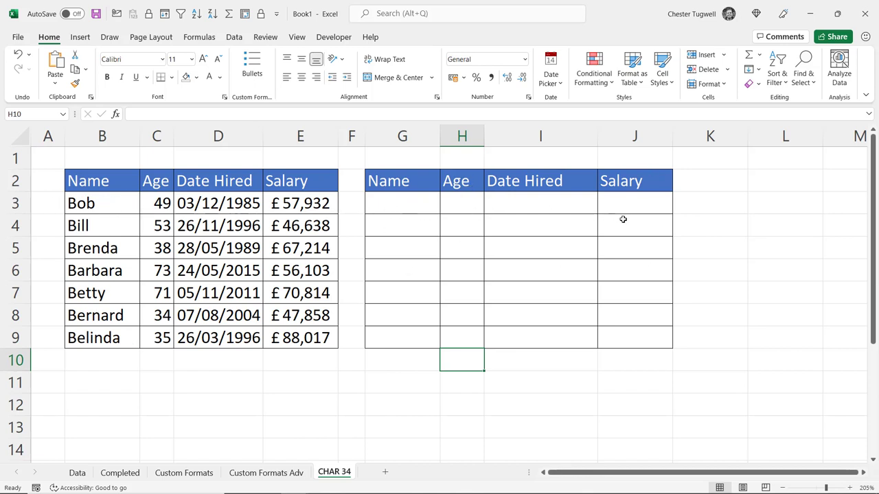
Enter the formula =CHAR(34) in G3 to produce a double quote character
{"action": "left_click", "coordinate": [405, 208]}
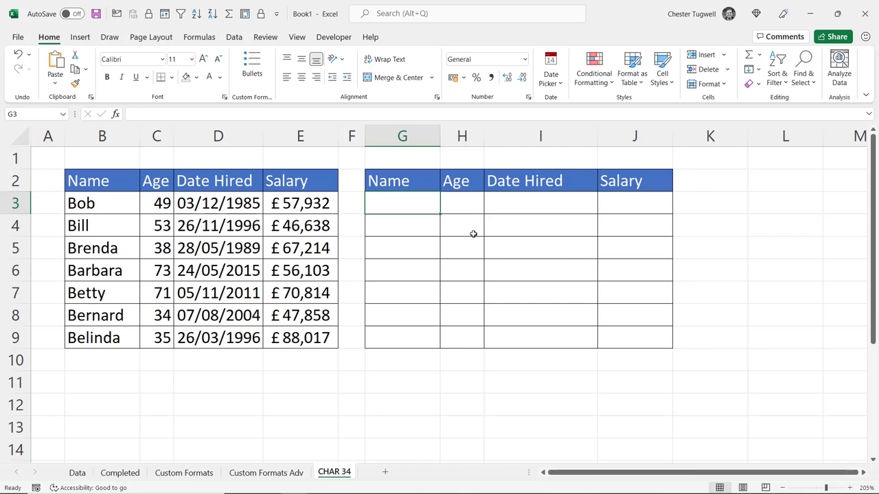
{"action": "type", "text": "=cha"}
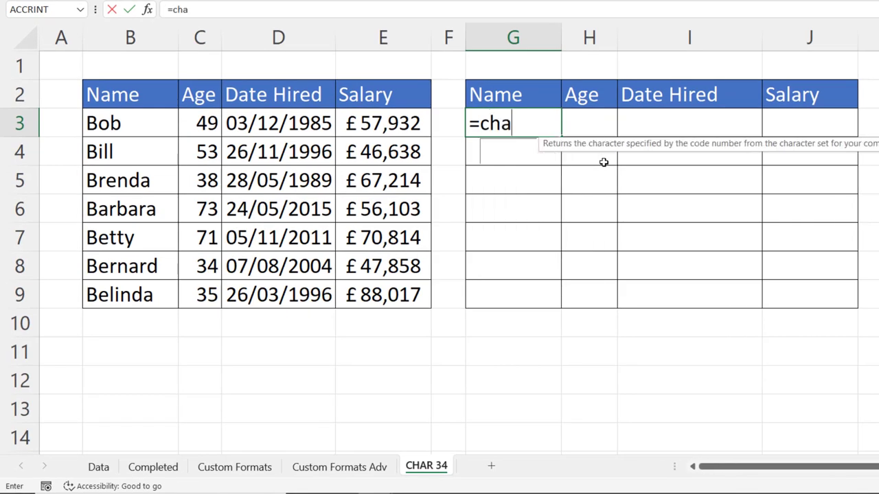
{"action": "type", "text": "r("}
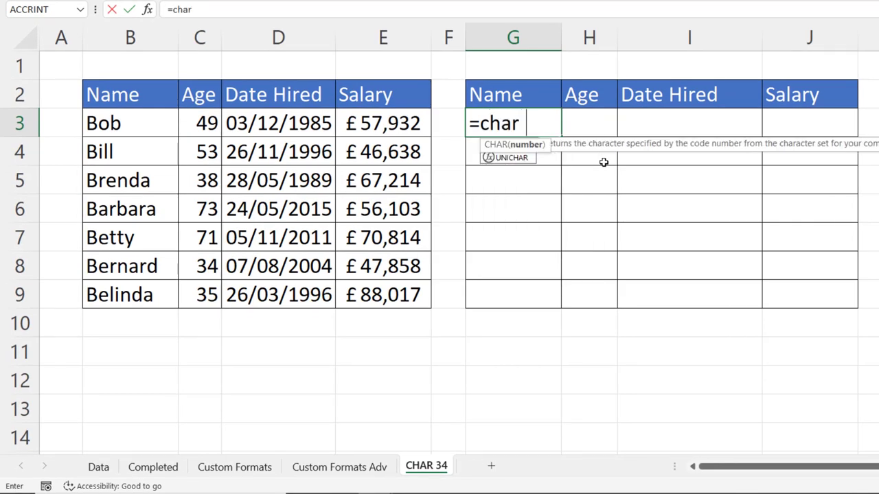
{"action": "type", "text": "32"}
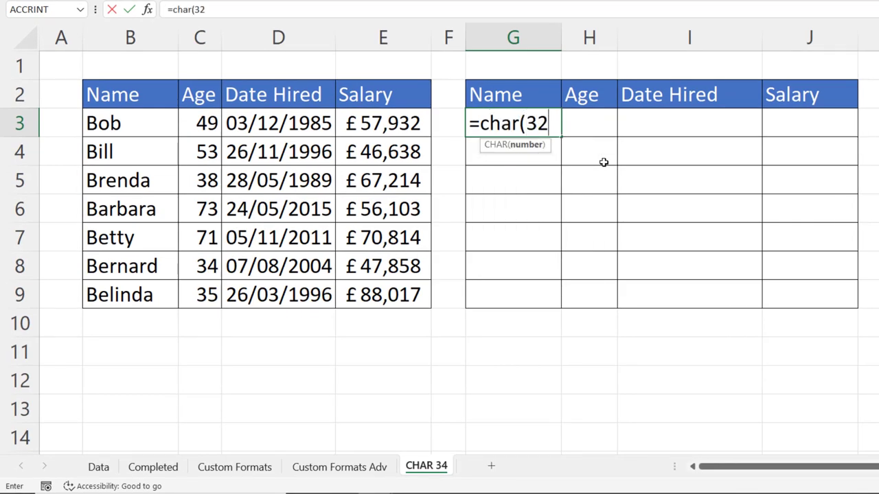
{"action": "key", "text": "BackSpace"}
{"action": "type", "text": "4)"}
{"action": "key", "text": "Return"}
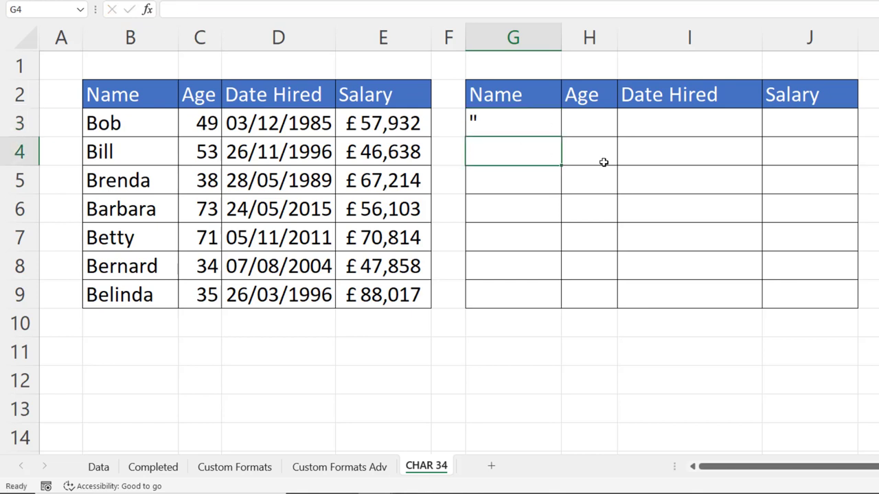
Extend the G3 formula to =CHAR(34)&B3&CHAR(34) and fill it down through G9
{"action": "double_click", "coordinate": [506, 123]}
{"action": "left_click", "coordinate": [570, 125]}
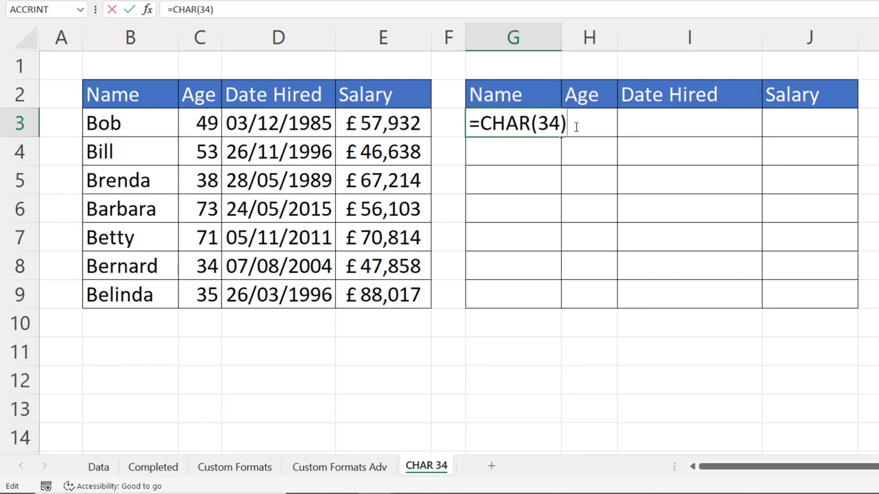
{"action": "type", "text": "&"}
{"action": "left_click", "coordinate": [118, 124]}
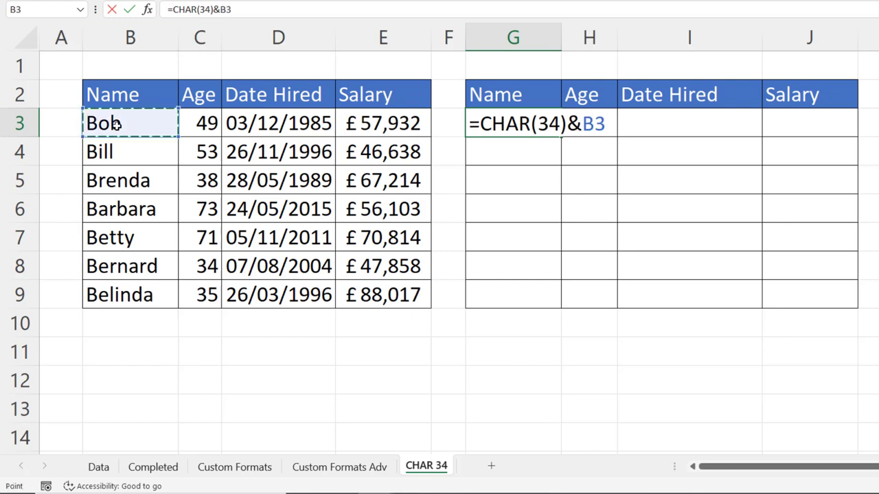
{"action": "type", "text": "&"}
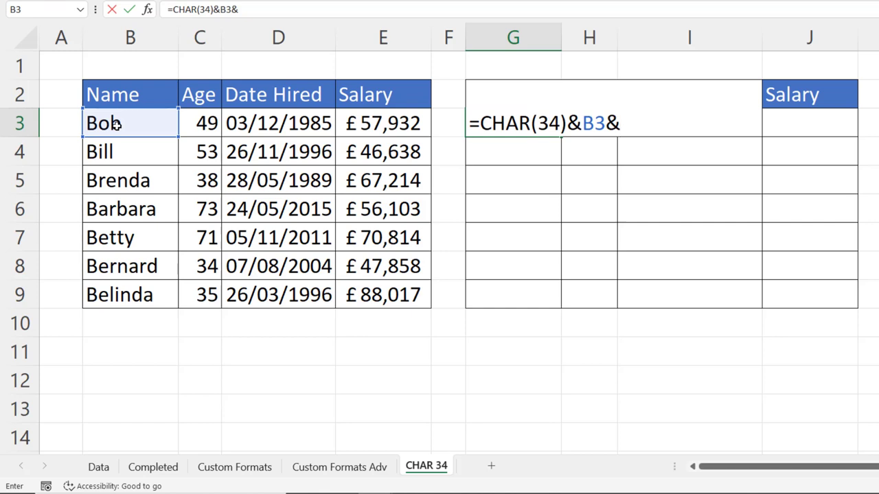
{"action": "type", "text": "char"}
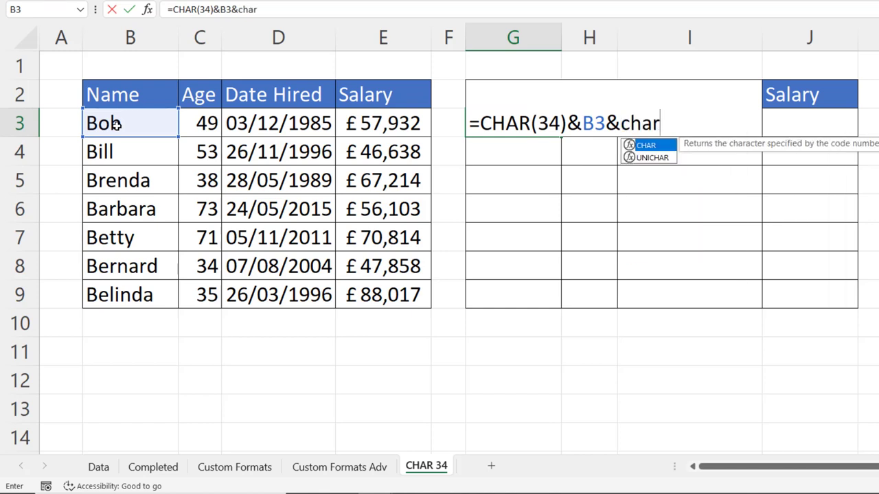
{"action": "type", "text": "(34"}
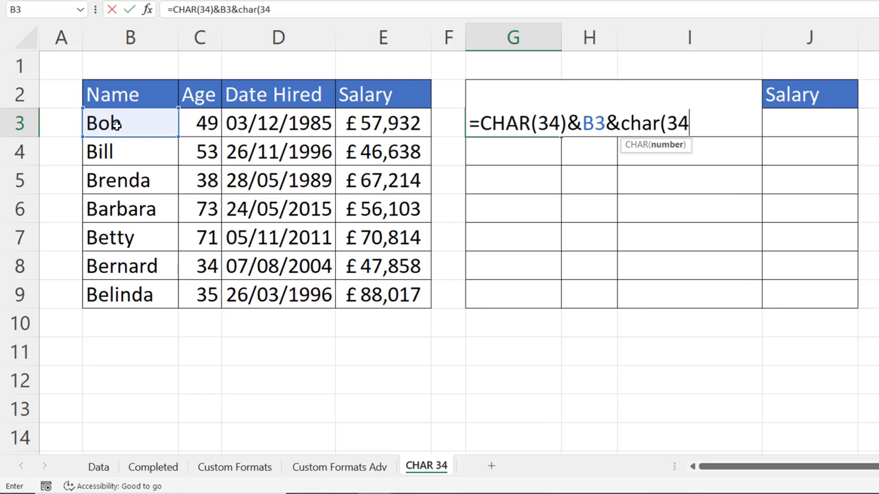
{"action": "type", "text": ")"}
{"action": "key", "text": "Return"}
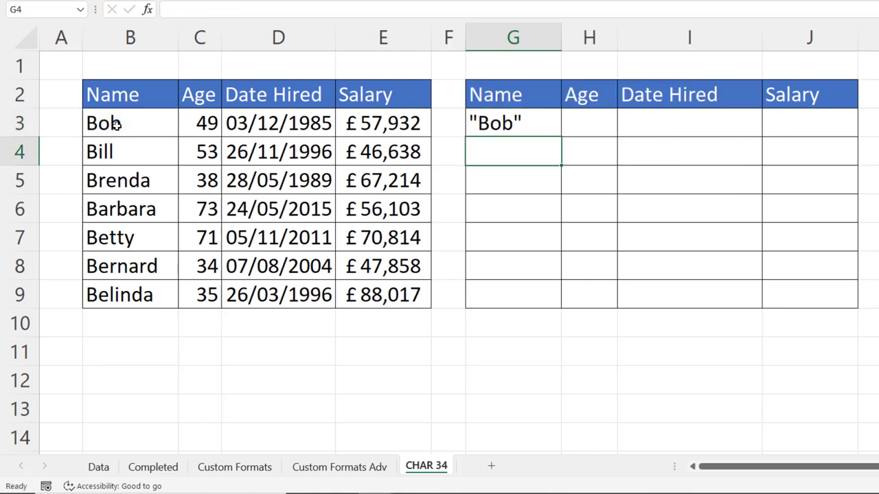
{"action": "left_click", "coordinate": [509, 122]}
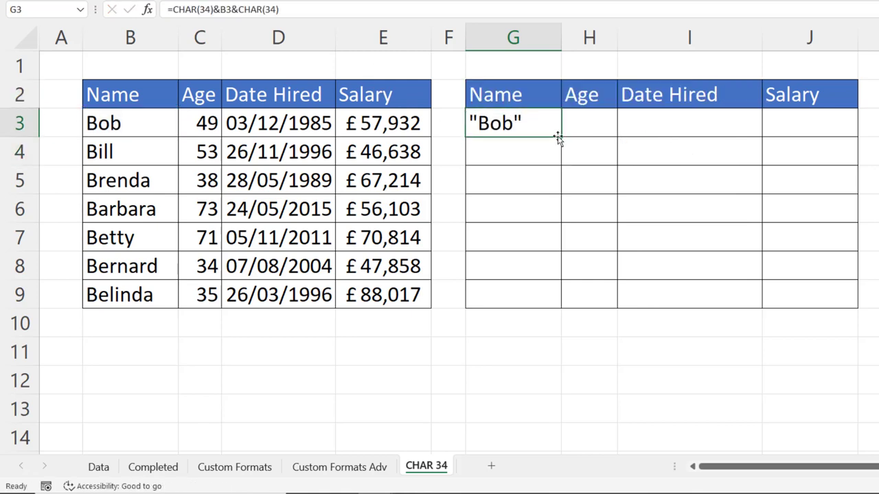
{"action": "left_click_drag", "start_coordinate": [554, 200], "coordinate": [554, 306]}
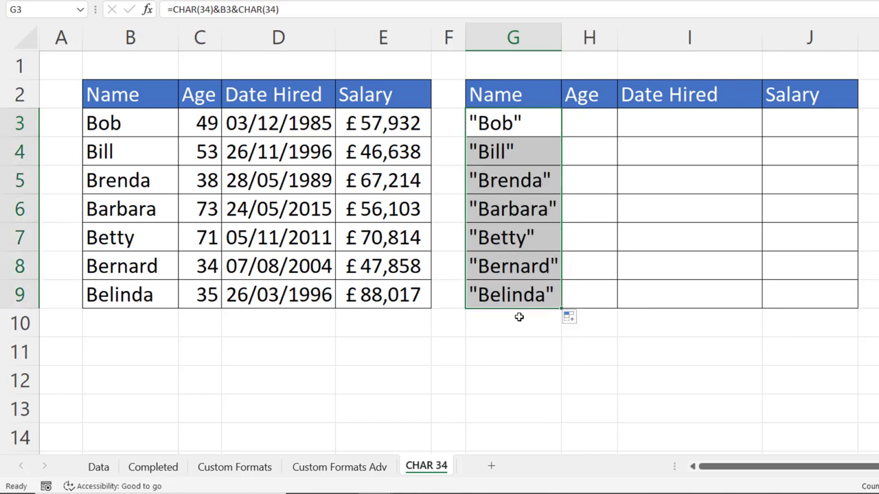
Replace the name in B5 with a different first name to test the linked formula in G5
{"action": "left_click", "coordinate": [151, 181]}
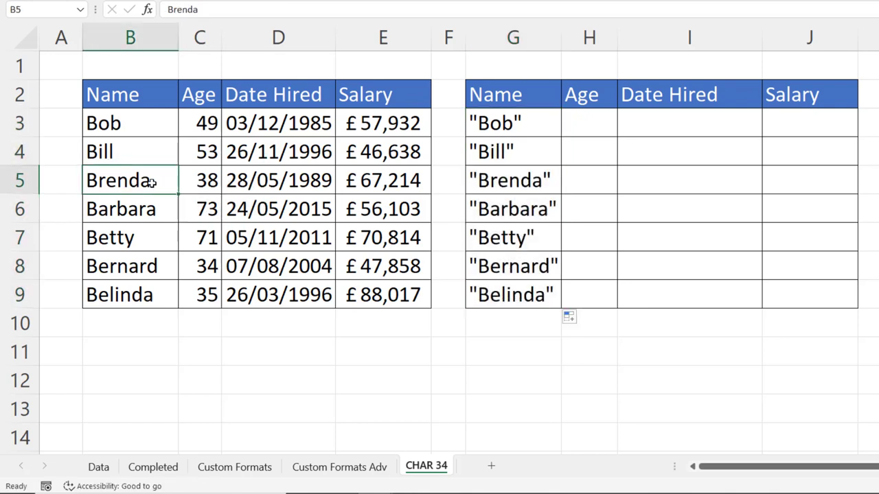
{"action": "type", "text": "Gr"}
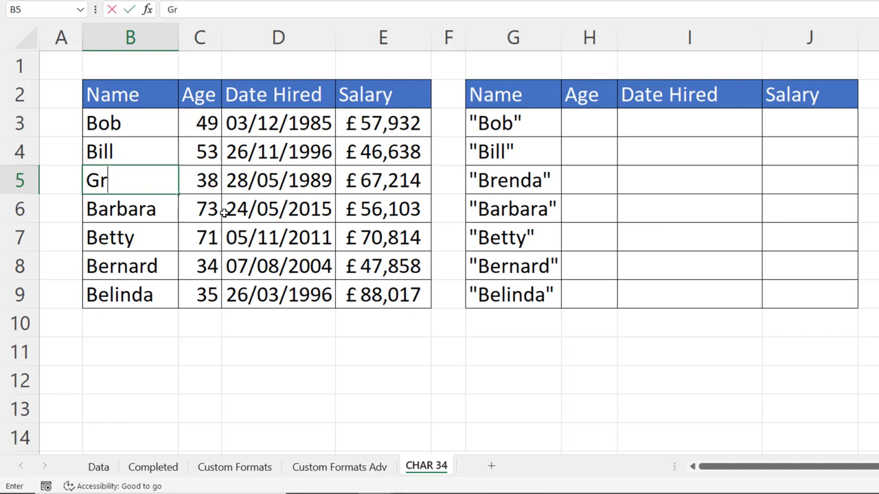
{"action": "type", "text": "eg"}
{"action": "key", "text": "Return"}
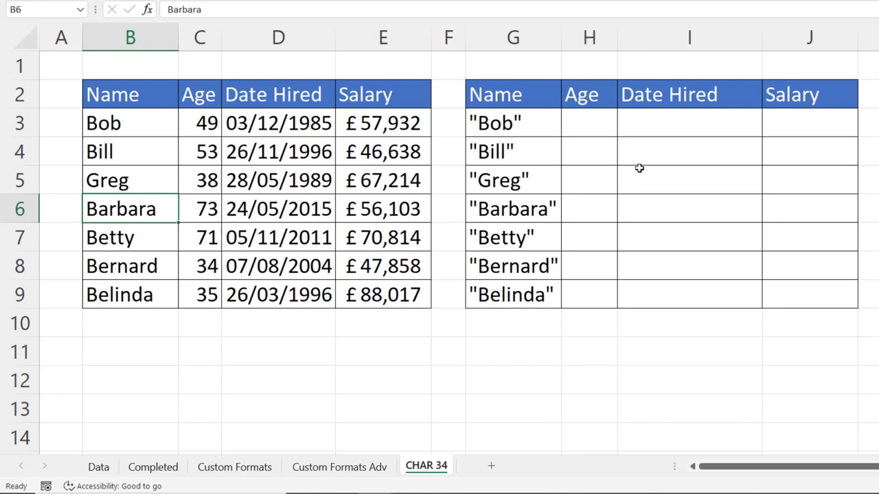
Fill the G3 formula across to J3, and fill the Date Hired formula in I3 down through I9
{"action": "left_click", "coordinate": [549, 130]}
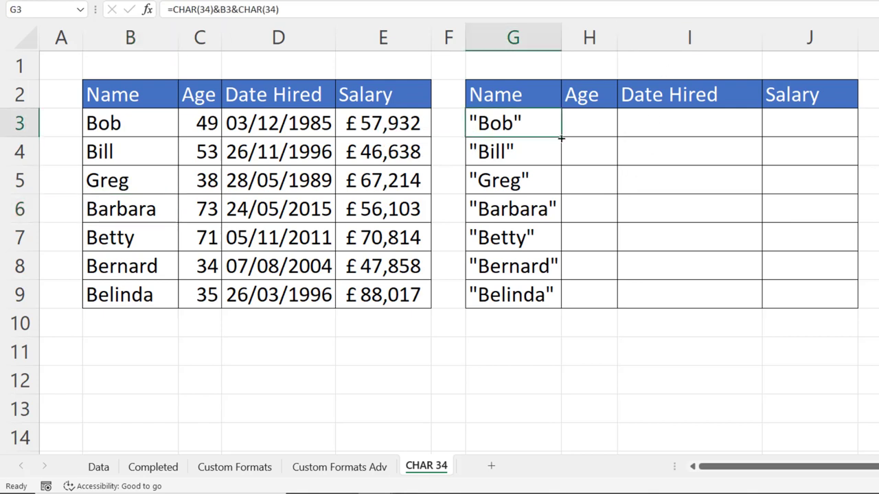
{"action": "left_click_drag", "start_coordinate": [561, 138], "coordinate": [832, 117]}
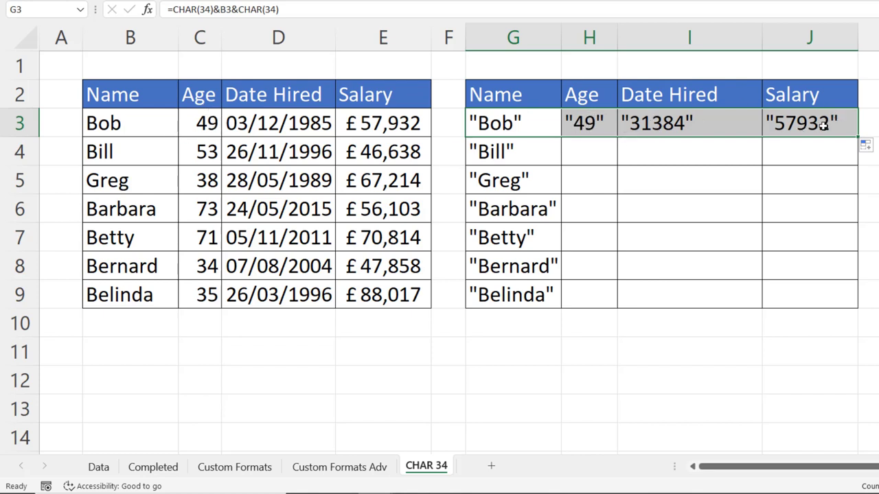
{"action": "left_click", "coordinate": [637, 129]}
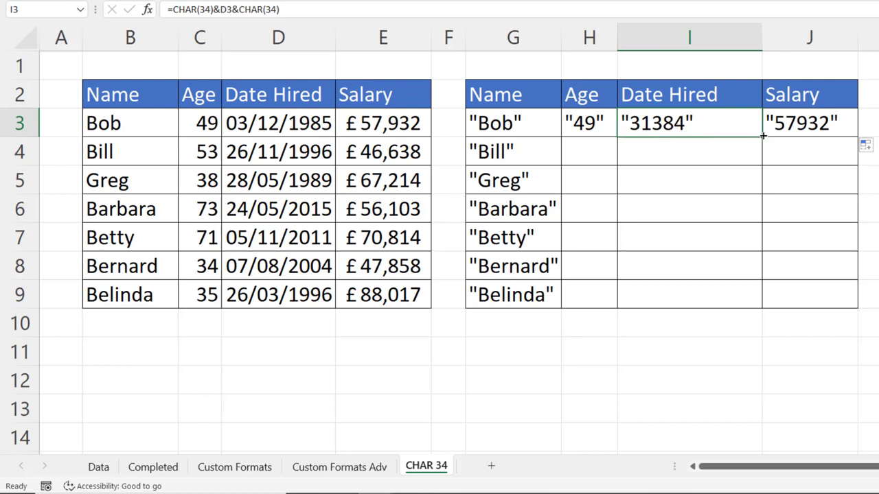
{"action": "left_click_drag", "start_coordinate": [762, 136], "coordinate": [762, 303]}
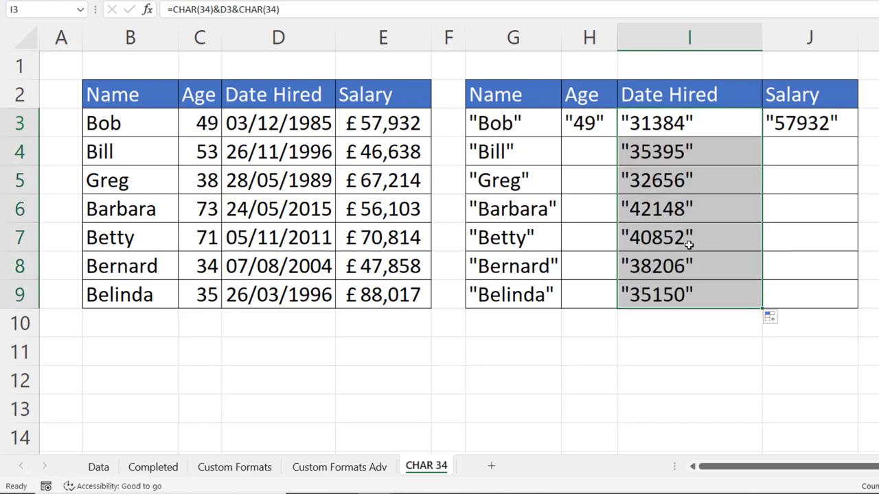
Wrap D3 in the I3 formula as TEXT(D3,"dd/mm/yyy") and fill the revised formula down through I9
{"action": "double_click", "coordinate": [657, 125]}
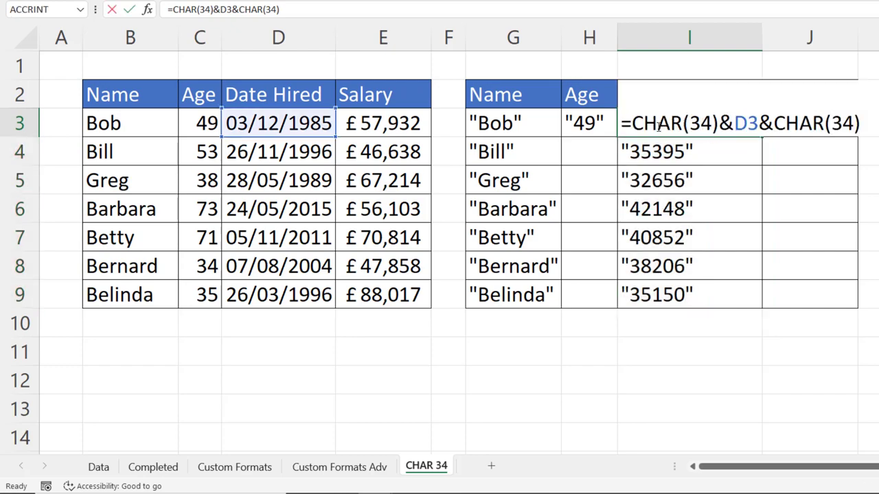
{"action": "left_click", "coordinate": [734, 123]}
{"action": "type", "text": "text("}
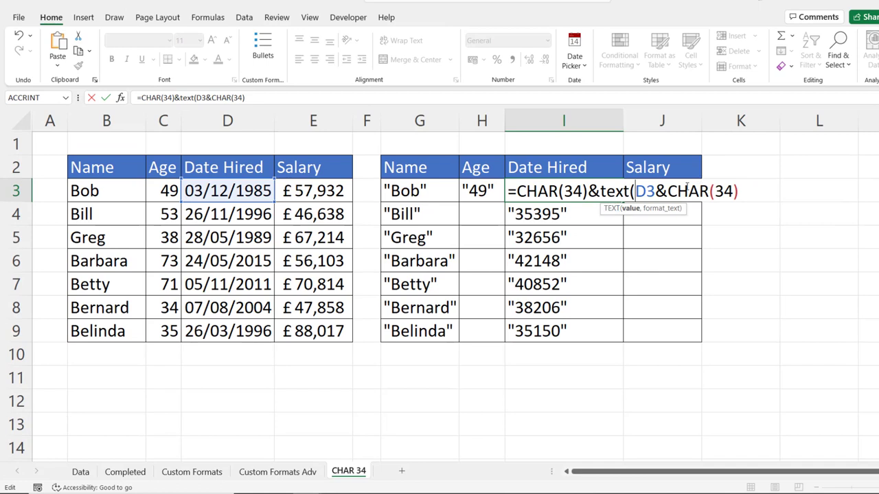
{"action": "left_click", "coordinate": [632, 207]}
{"action": "left_click", "coordinate": [654, 193]}
{"action": "type", "text": ","}
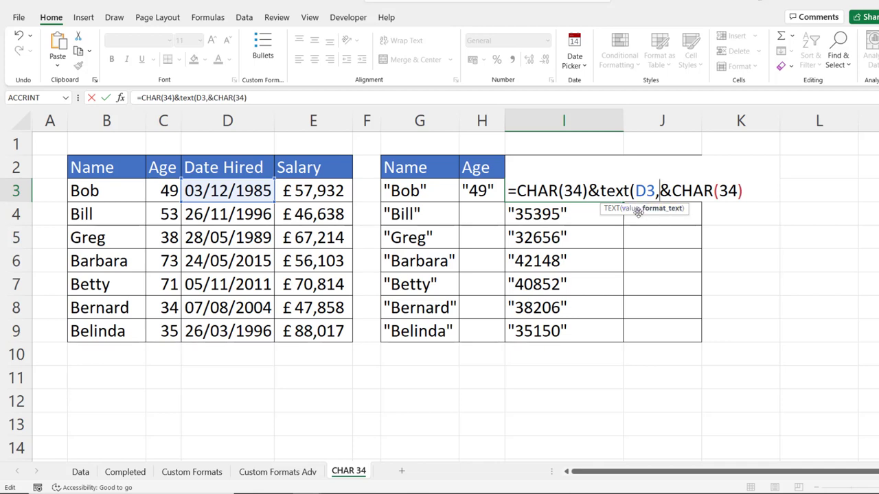
{"action": "type", "text": "\""}
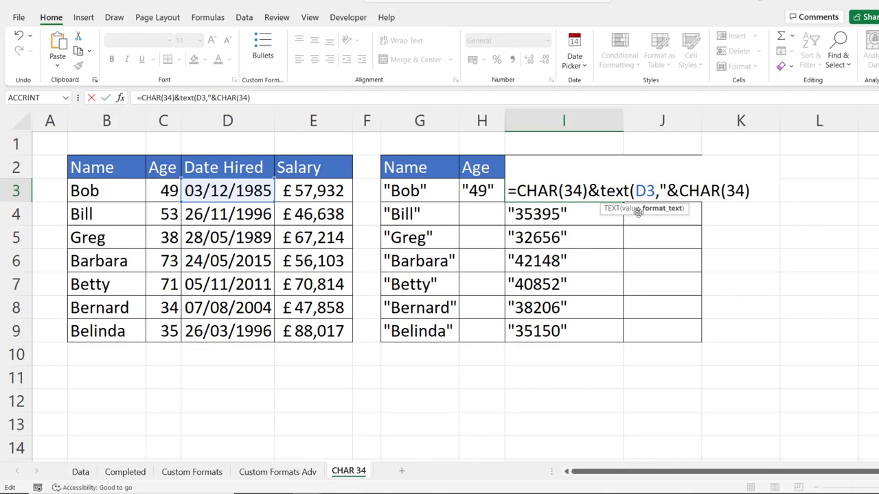
{"action": "type", "text": "dd"}
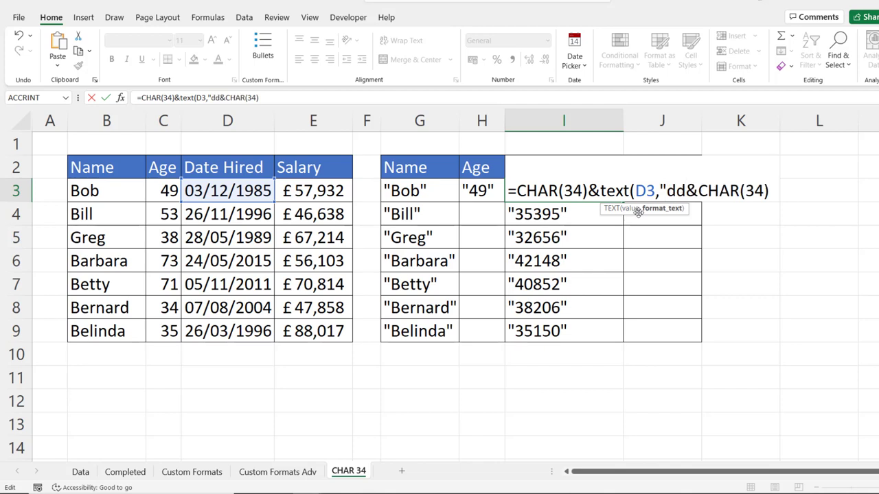
{"action": "type", "text": "/mm"}
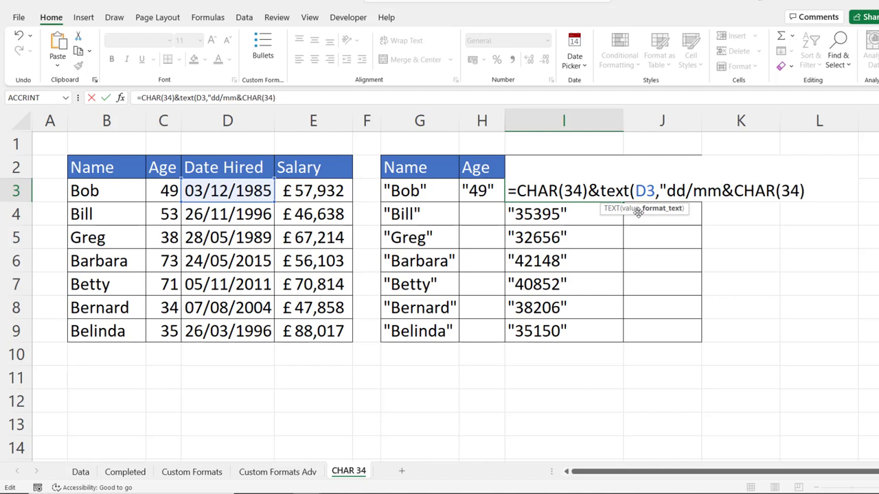
{"action": "type", "text": "/yyy"}
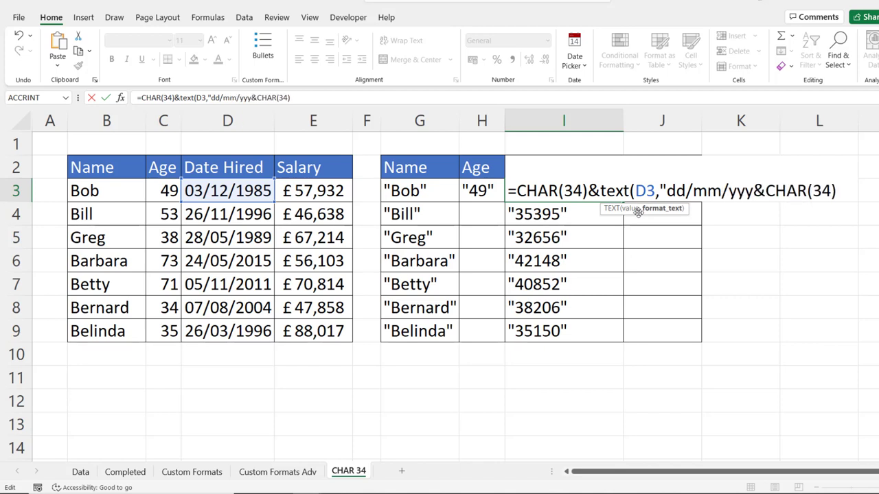
{"action": "type", "text": "\")"}
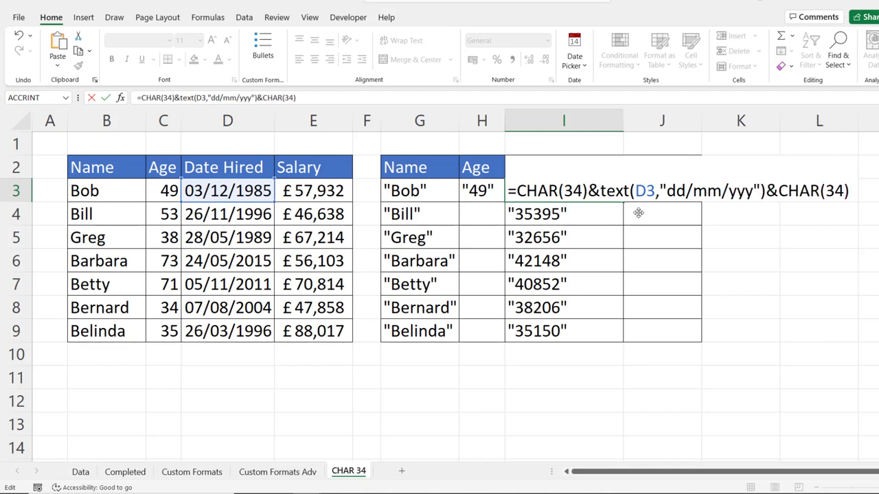
{"action": "key", "text": "Return"}
{"action": "left_click", "coordinate": [594, 190]}
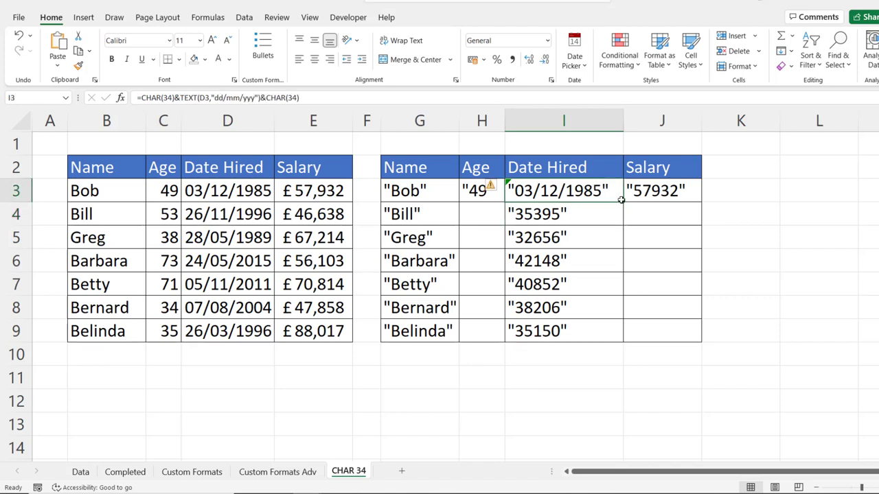
{"action": "left_click_drag", "start_coordinate": [623, 202], "coordinate": [615, 342]}
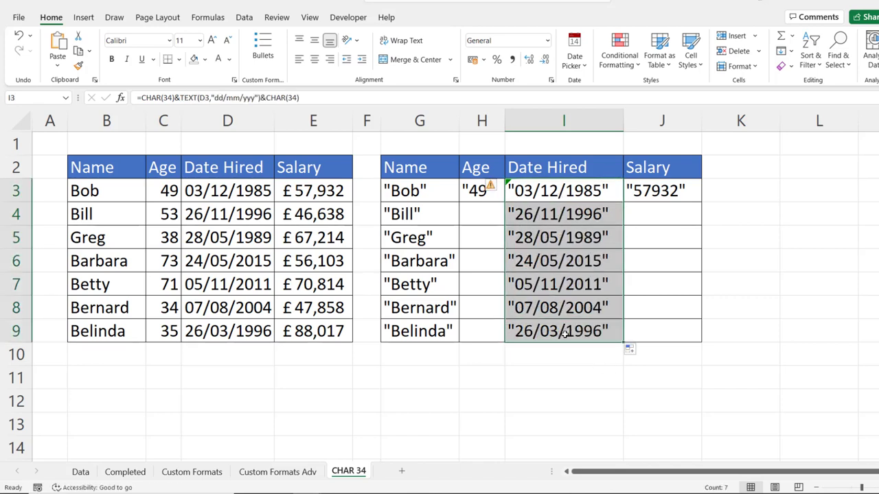
Copy the £#,##0 portion of the Currency format's custom code for J3, leaving the cell's number format unapplied
{"action": "left_click", "coordinate": [649, 193]}
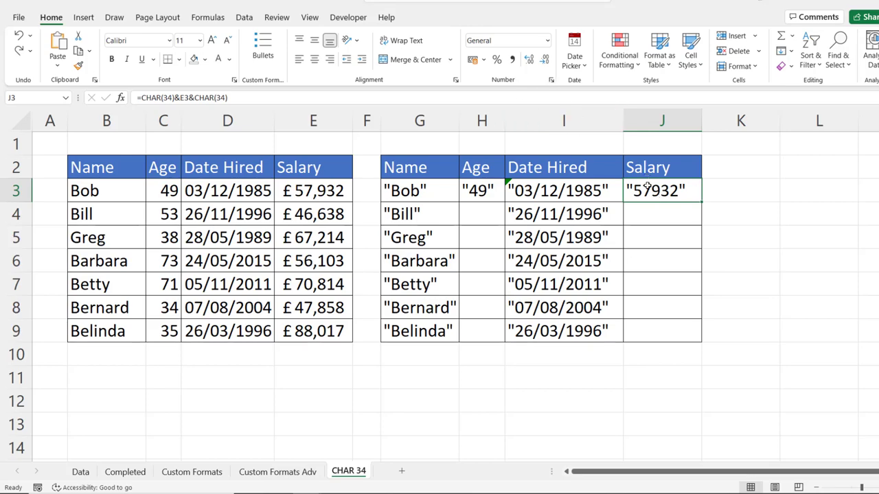
{"action": "key", "text": "ctrl+1"}
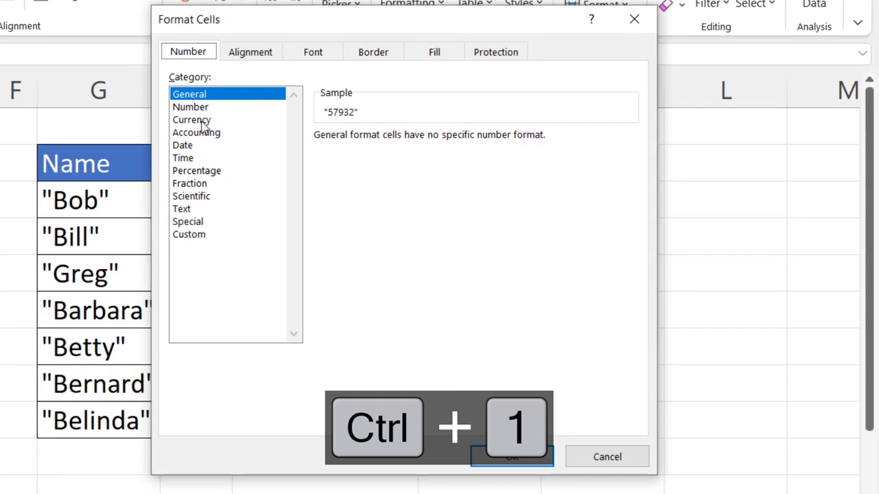
{"action": "left_click", "coordinate": [196, 120]}
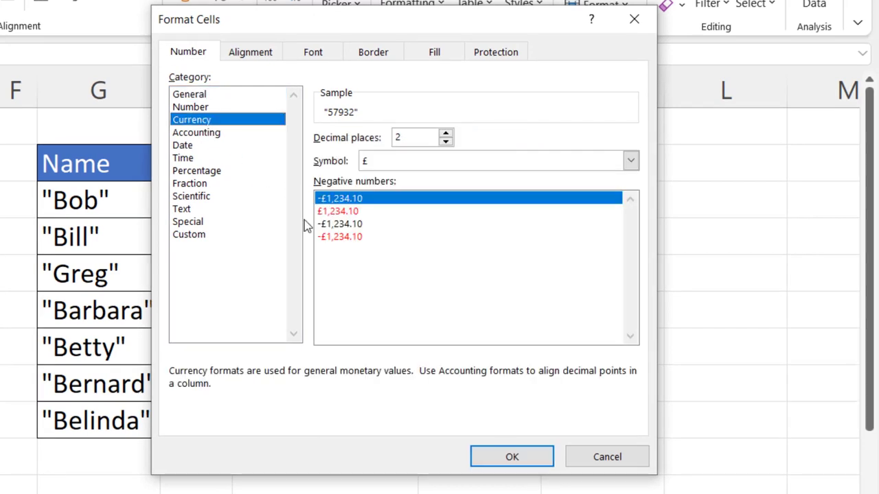
{"action": "left_click", "coordinate": [185, 236]}
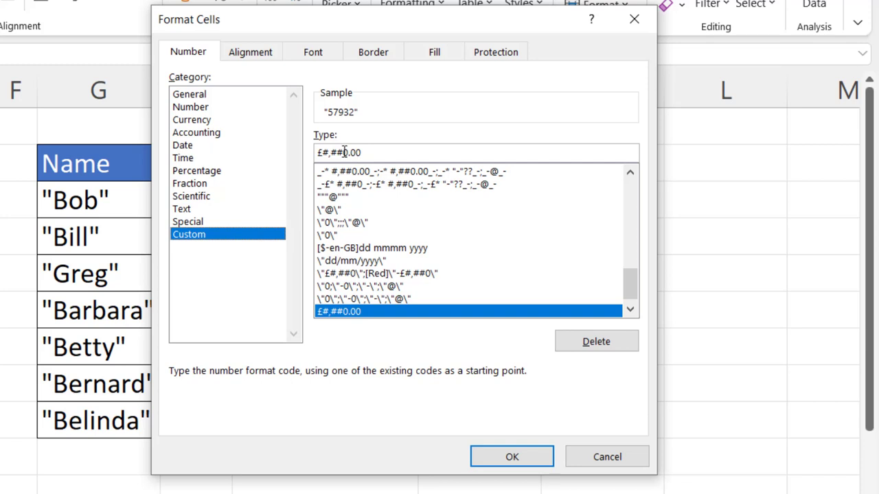
{"action": "left_click_drag", "start_coordinate": [348, 153], "coordinate": [309, 153]}
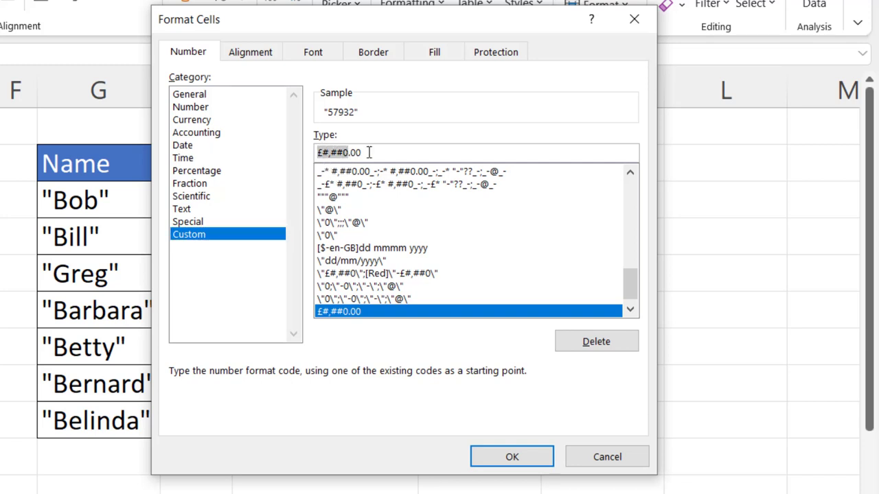
{"action": "key", "text": "ctrl+c"}
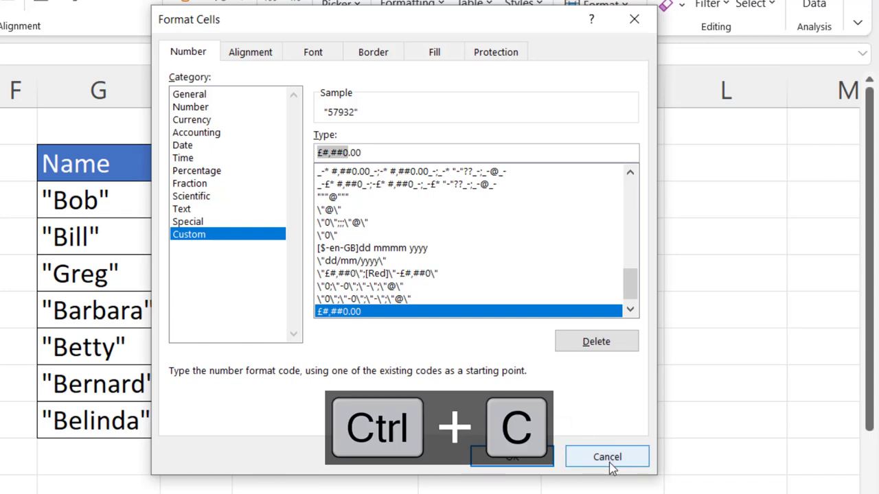
{"action": "left_click", "coordinate": [607, 457]}
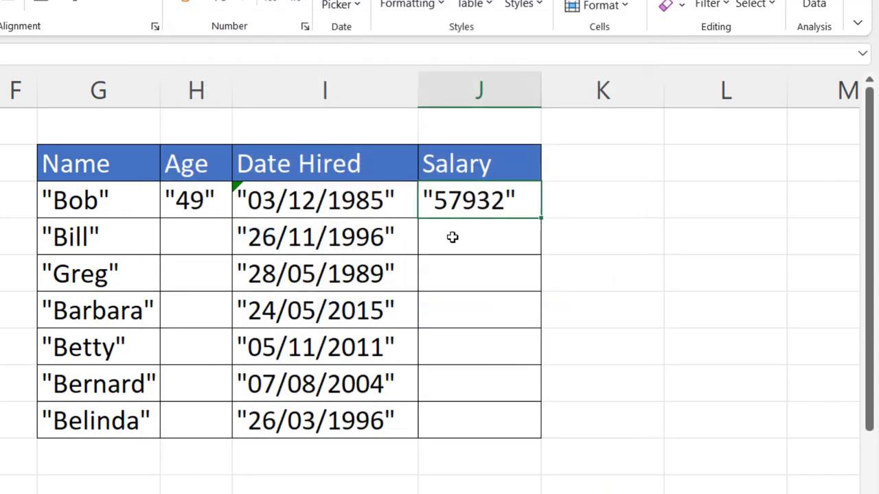
Wrap E3 in the J3 formula as TEXT(E3,"£#,##0") using the copied code, and fill the revised formula down through J9
{"action": "double_click", "coordinate": [473, 205]}
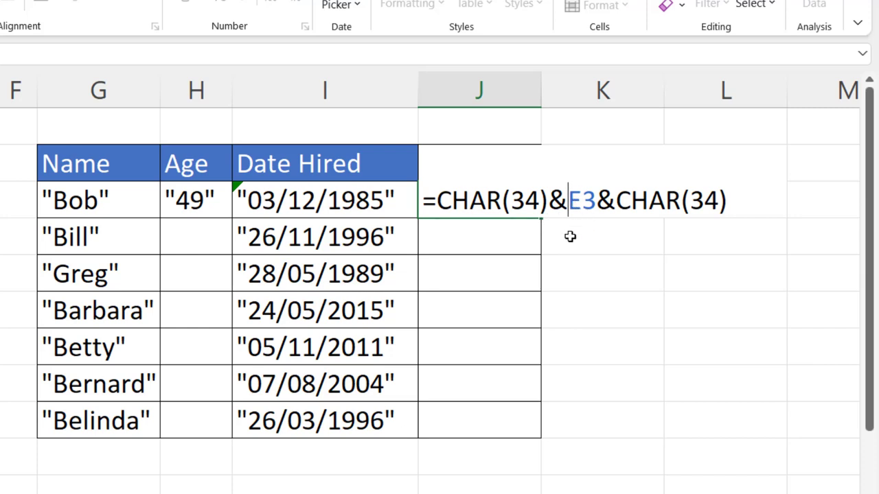
{"action": "type", "text": "text("}
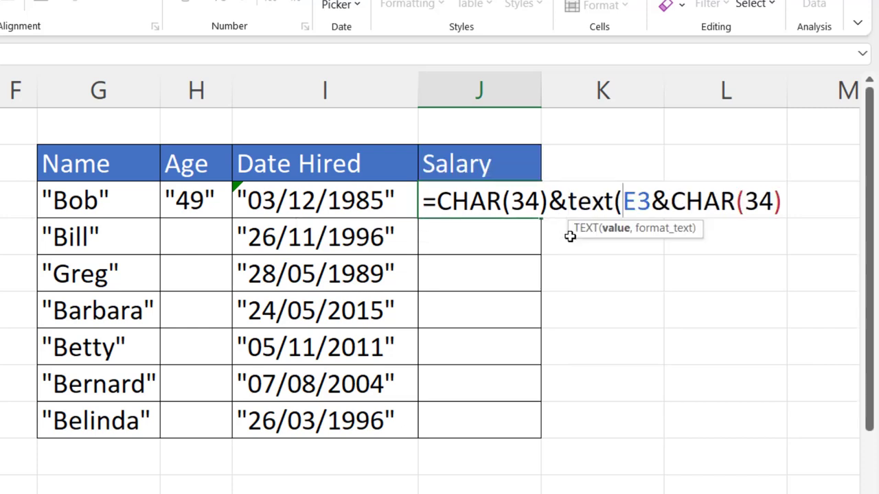
{"action": "left_click", "coordinate": [652, 201]}
{"action": "type", "text": ","}
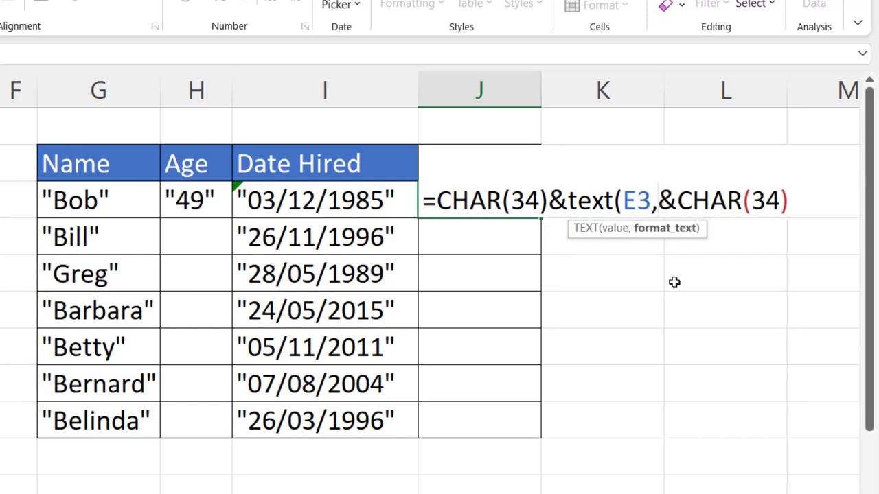
{"action": "type", "text": "\""}
{"action": "key", "text": "ctrl+v"}
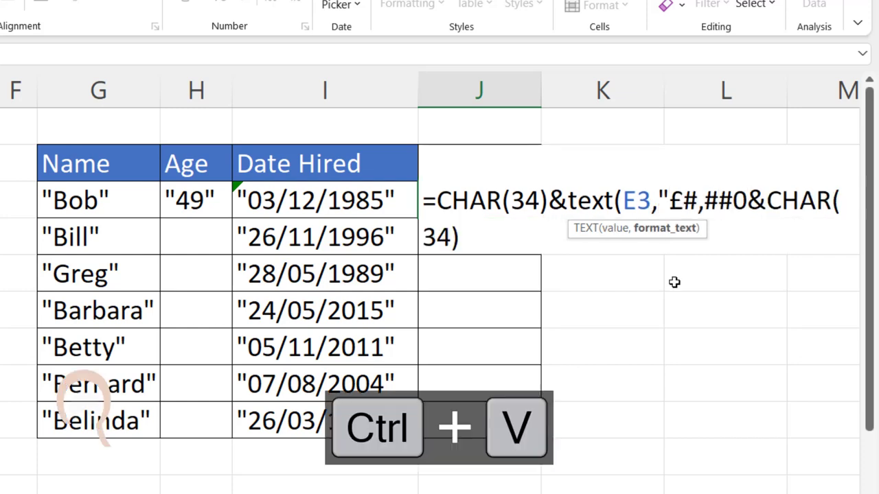
{"action": "type", "text": "\""}
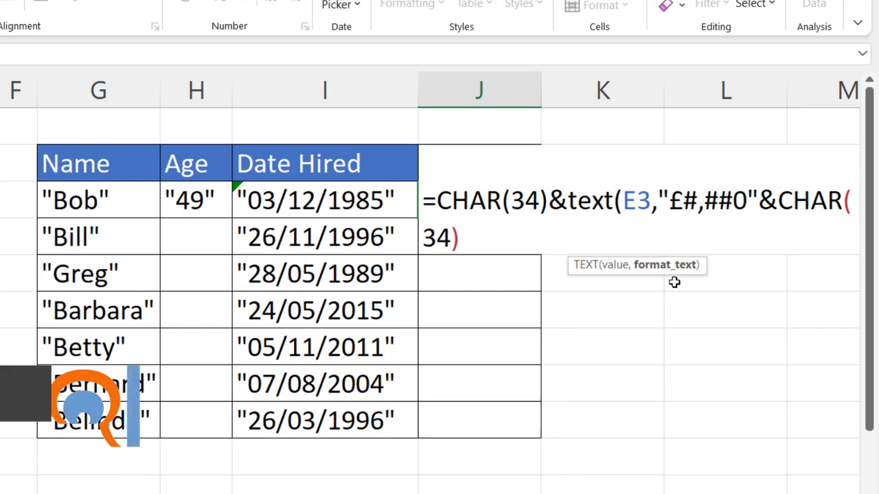
{"action": "type", "text": "&CHAR(34)"}
{"action": "key", "text": "Left"}
{"action": "key", "text": "Left"}
{"action": "key", "text": "Left"}
{"action": "key", "text": "Left"}
{"action": "key", "text": "Left"}
{"action": "key", "text": "Left"}
{"action": "key", "text": "Left"}
{"action": "key", "text": "Left"}
{"action": "key", "text": "Left"}
{"action": "type", "text": ")"}
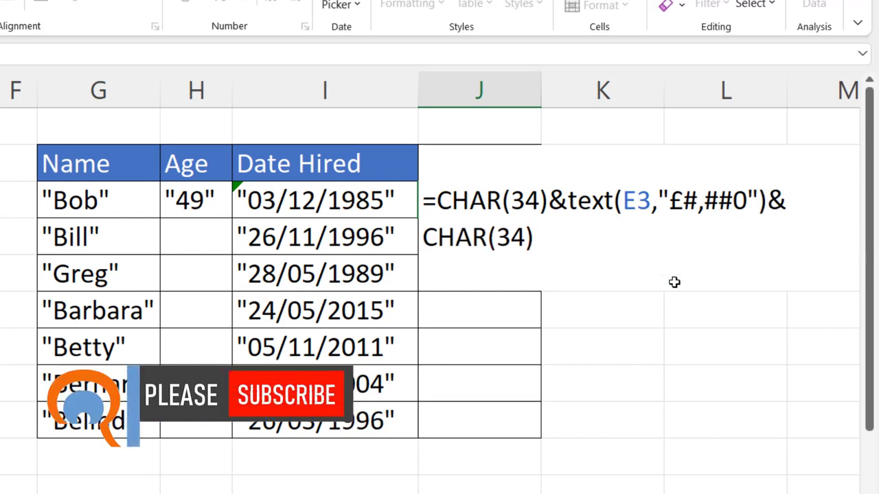
{"action": "key", "text": "Return"}
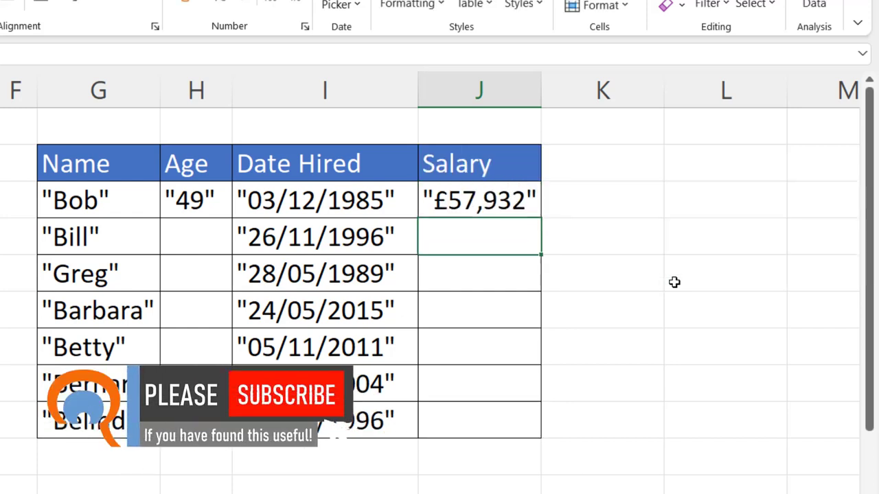
{"action": "left_click", "coordinate": [505, 201]}
{"action": "double_click", "coordinate": [542, 219]}
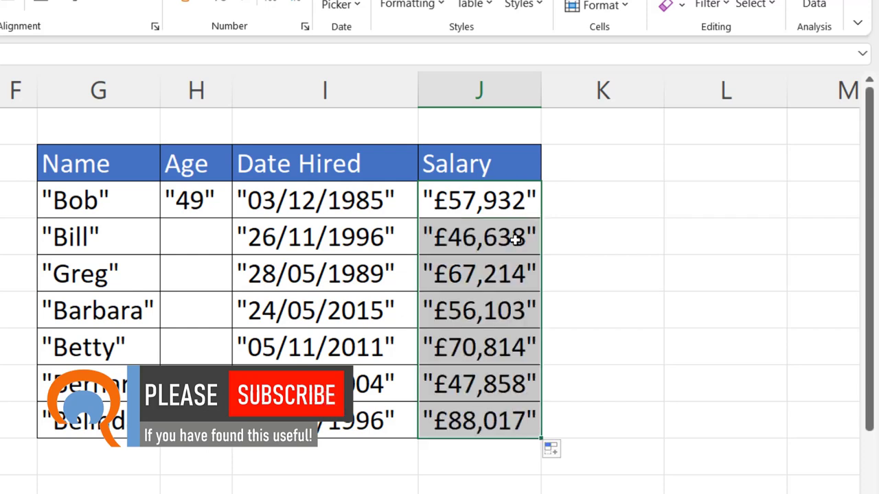